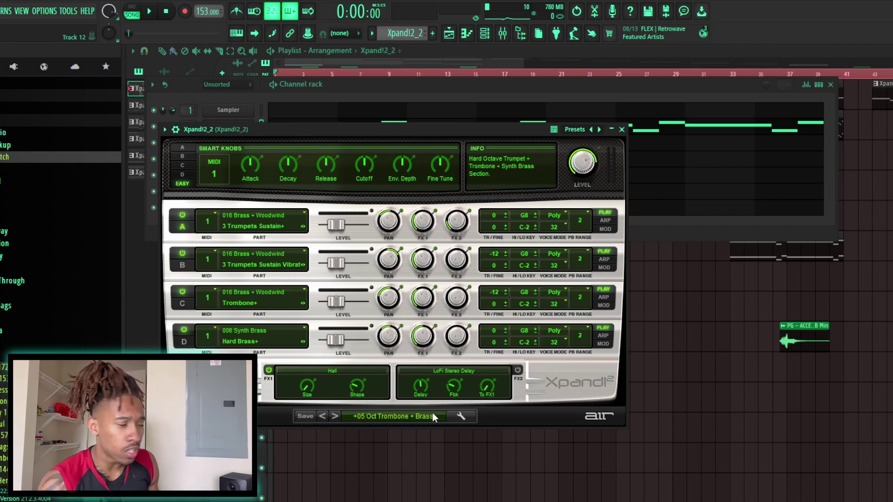
Step: Close the instrument window, open the Xpand!2_2 pattern in the piano roll and play it from the start
click(622, 128)
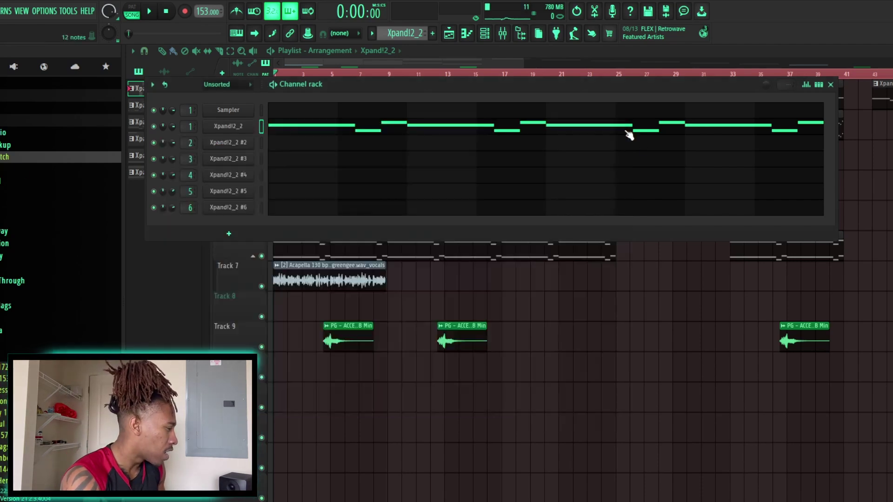
click(628, 131)
scroll(613, 191, down, 2)
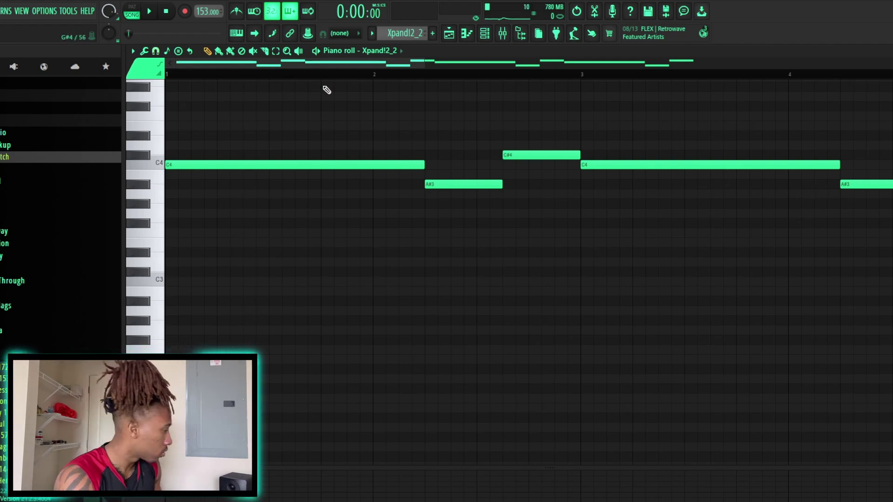
key(space)
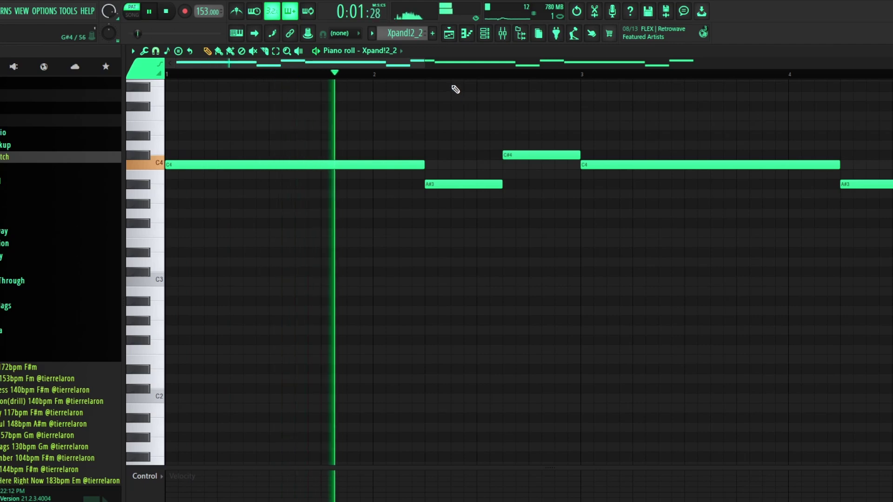
drag(424, 62, 676, 135)
scroll(861, 323, up, 3)
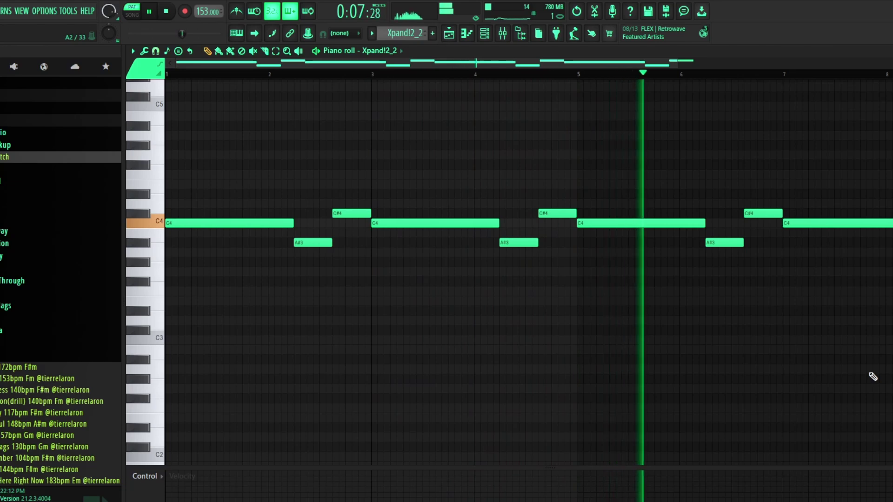
key(space)
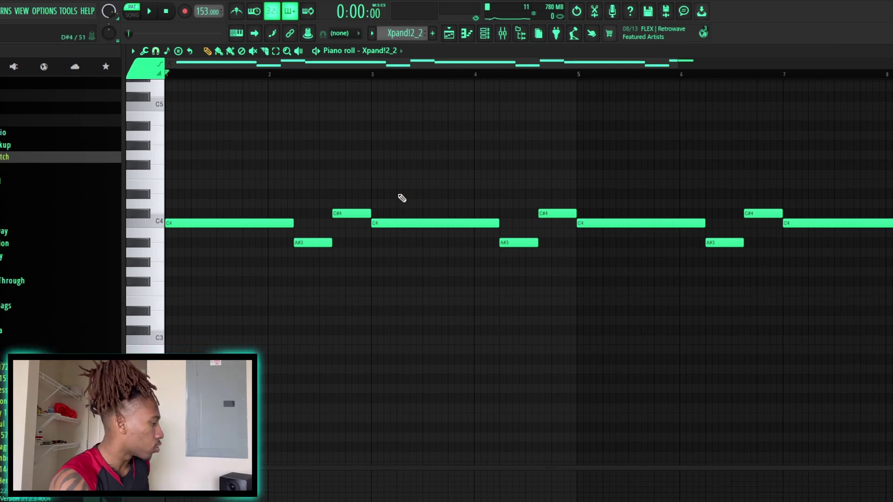
Step: Highlight the first C#4 note and the C4 note after it, clear the selection, and replay the pattern's opening notes
drag(349, 160, 435, 257)
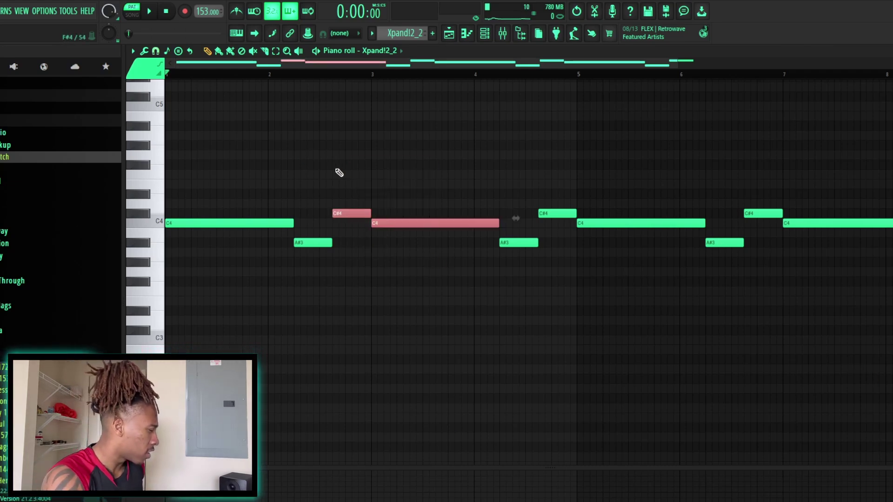
click(441, 350)
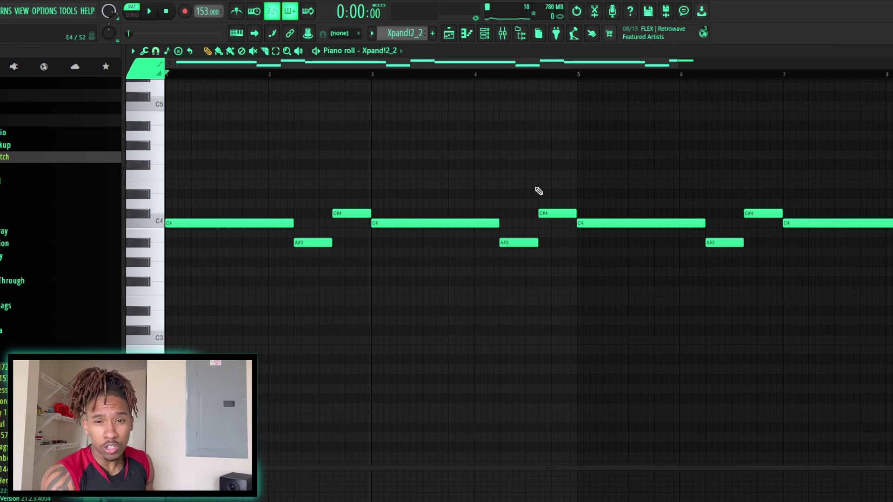
key(space)
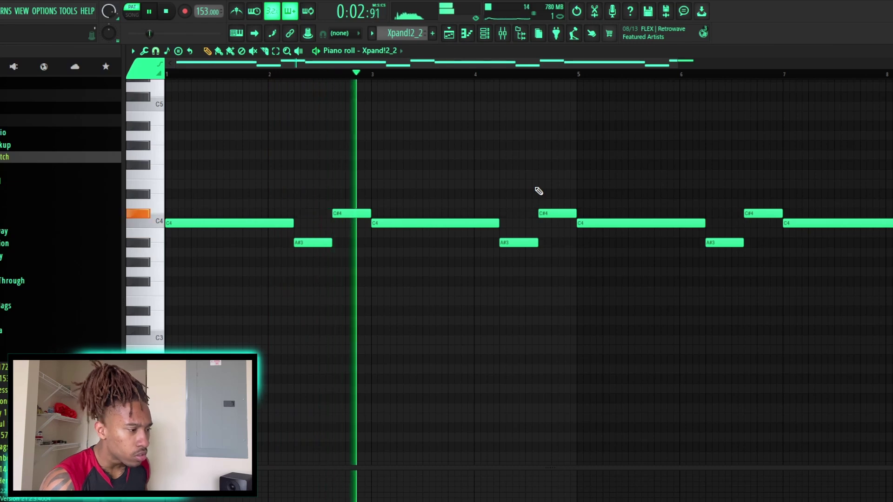
key(space)
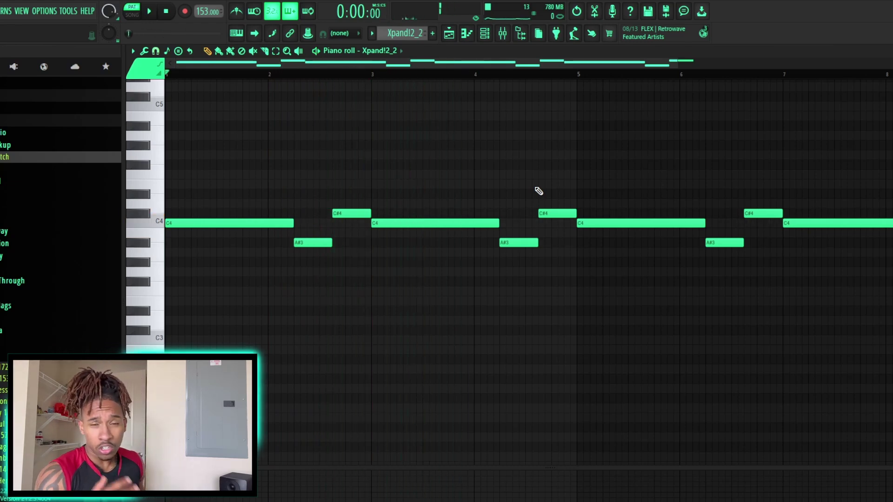
Step: Select the Track 2 pattern in the playlist and check the preset loaded in its Xpand!2_2 #2 instrument
click(449, 33)
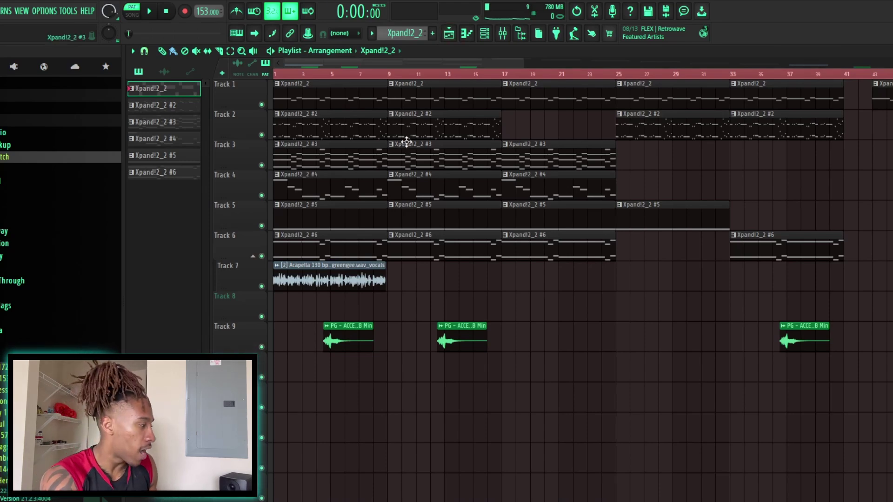
click(359, 129)
click(482, 35)
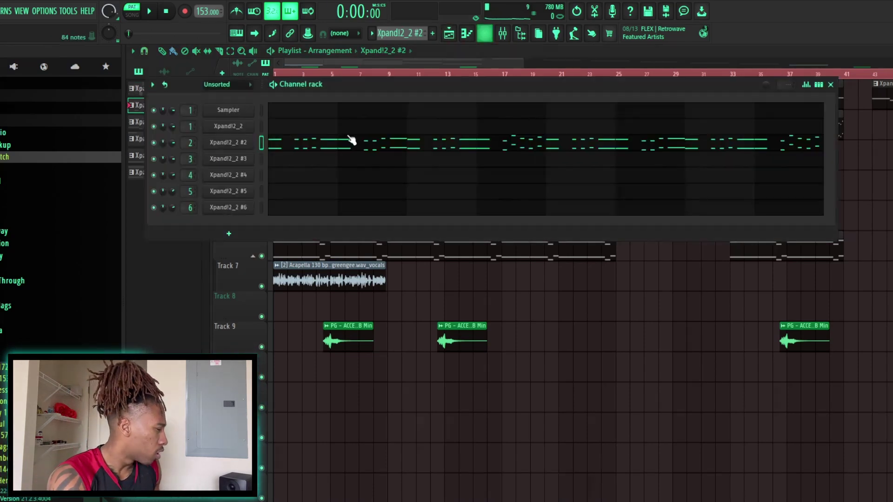
click(229, 143)
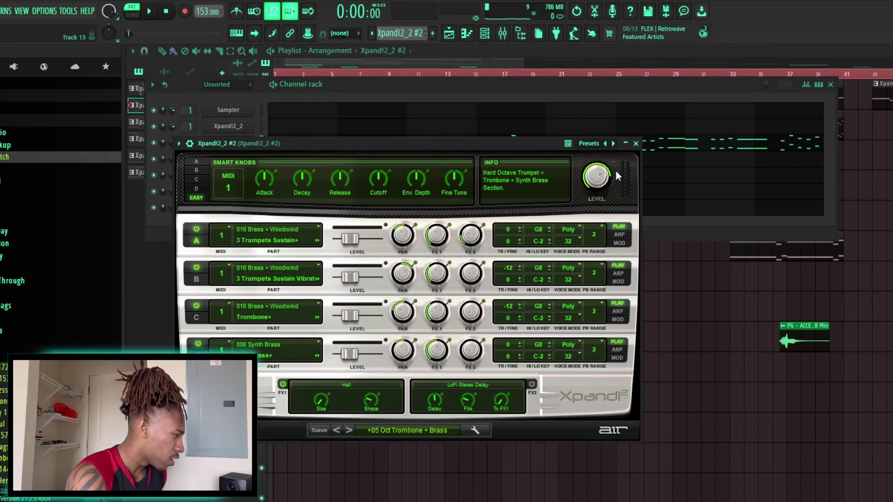
click(635, 143)
Step: Open the Xpand!2_2 #2 melody in the piano roll with both octave layers in view and play it
key(F7)
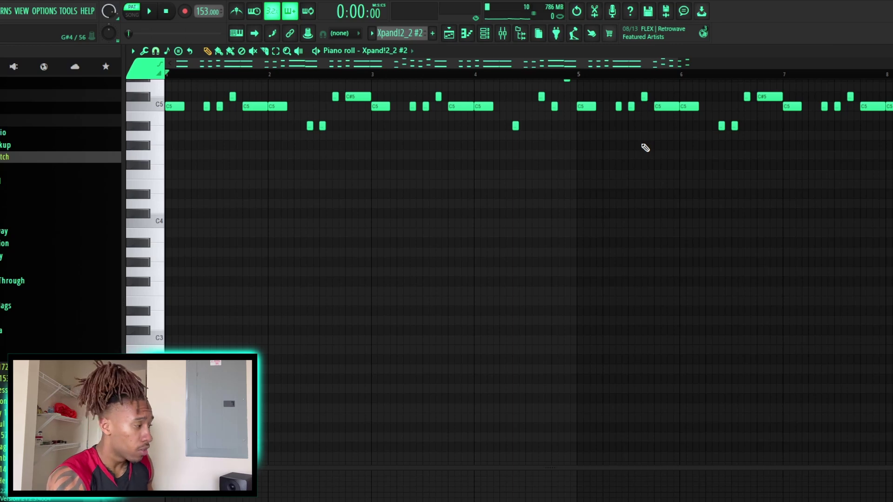
scroll(753, 343, up, 5)
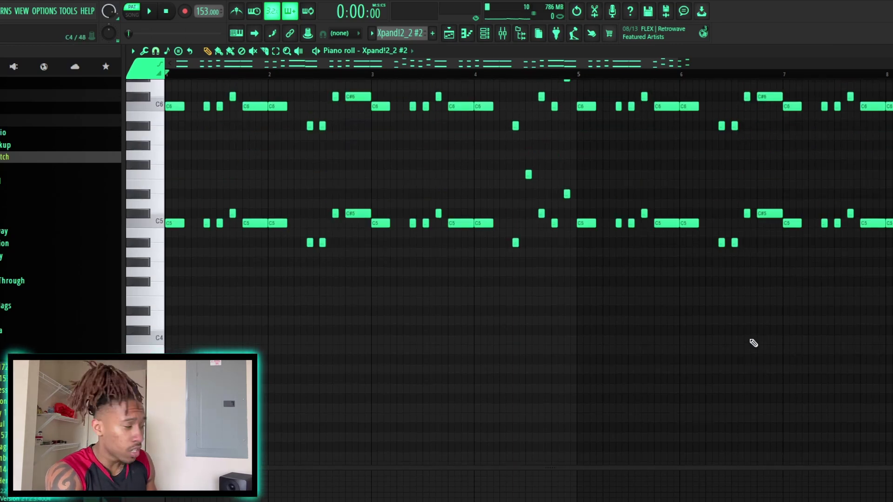
scroll(787, 375, up, 4)
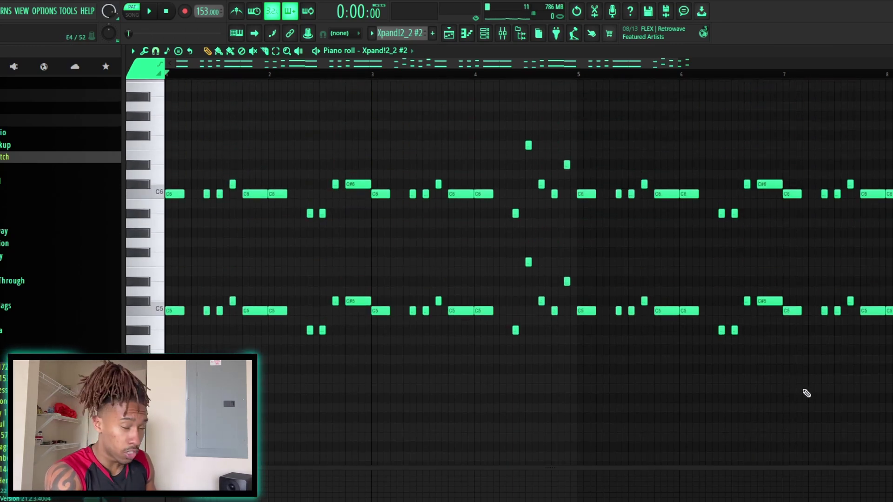
scroll(454, 146, up, 3)
key(space)
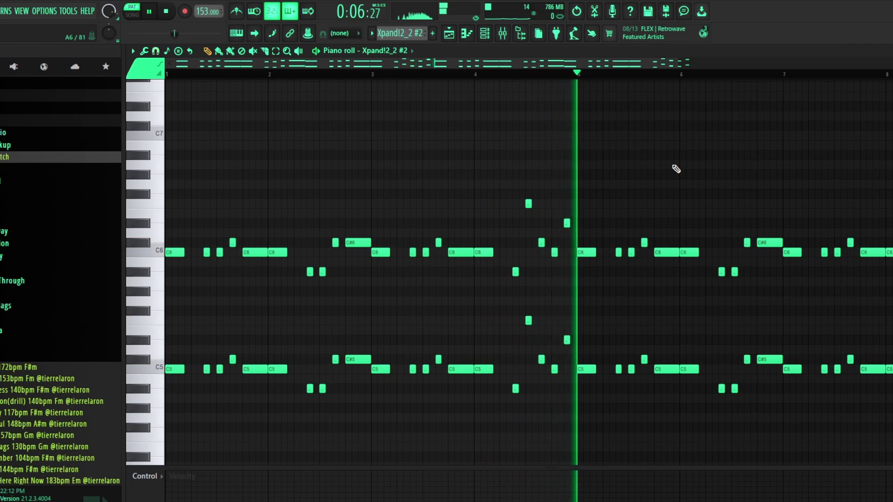
key(space)
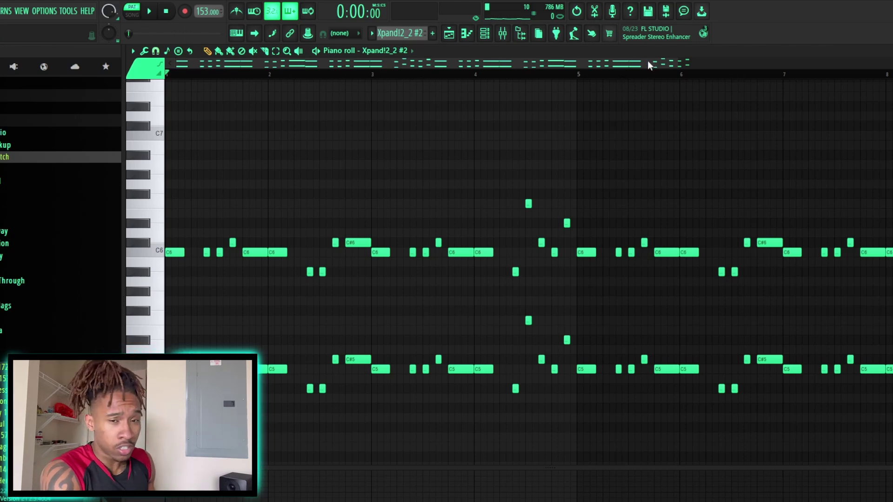
drag(613, 59, 892, 135)
key(space)
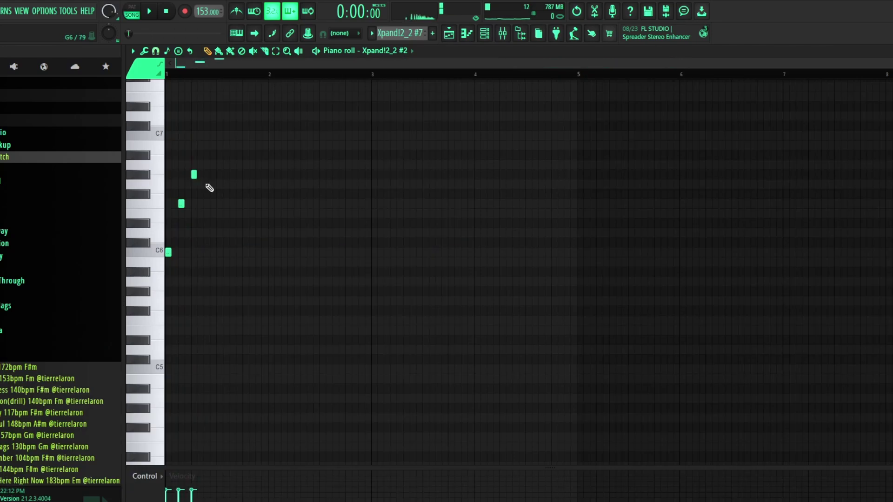
Step: Add two G6 notes to bar 1 of the new melody and delete the last G6 and G5 notes in bar 3
click(232, 184)
click(246, 184)
key(space)
key(space)
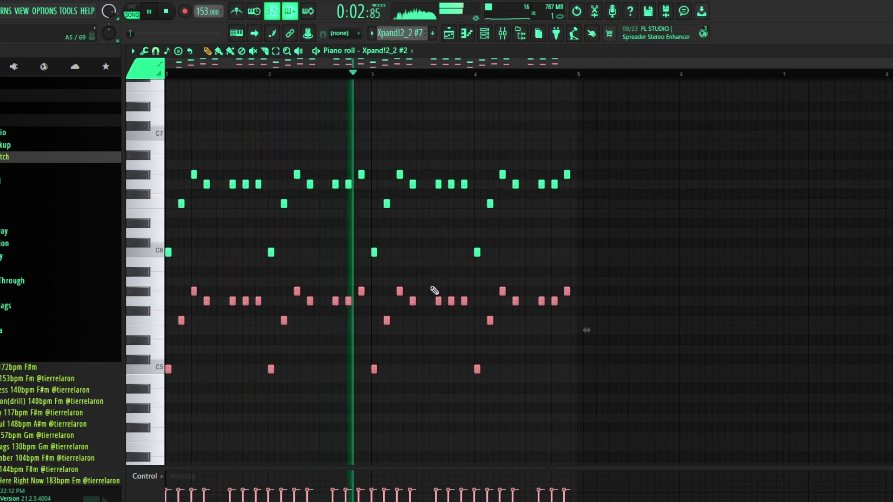
right_click(464, 183)
right_click(464, 301)
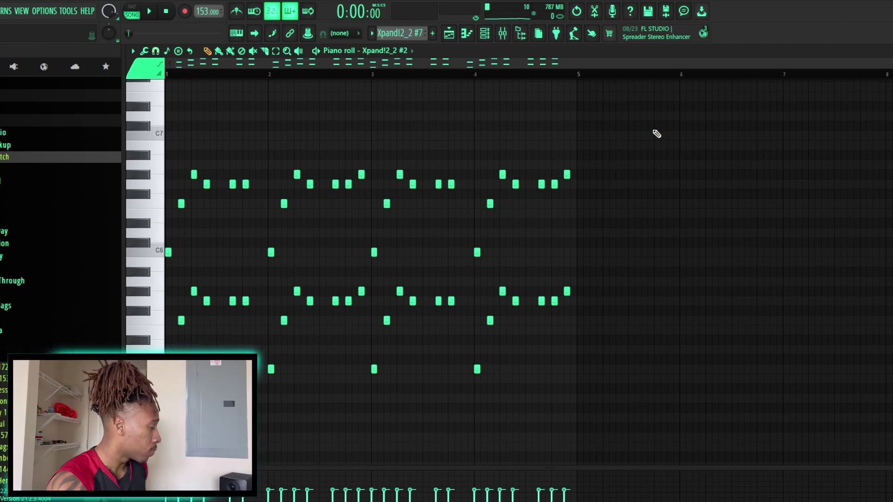
Step: Return to the playlist and play the arrangement with only Tracks 1 and 2 active
key(F5)
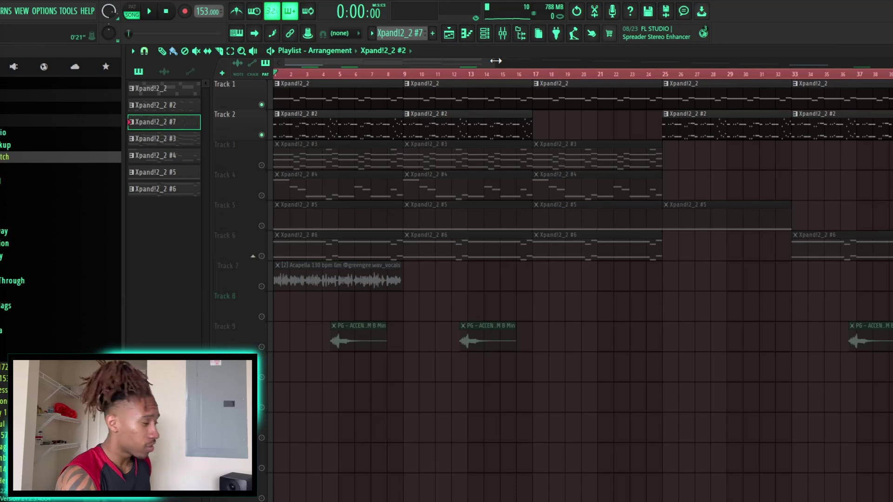
key(space)
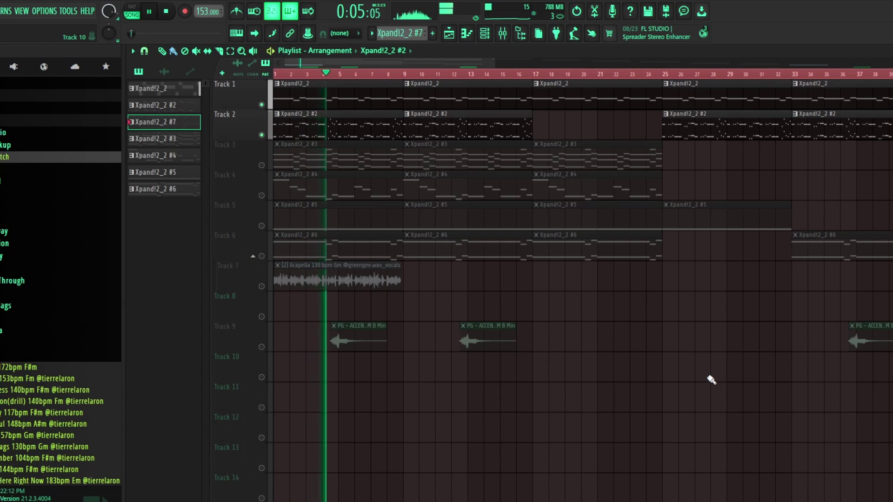
key(space)
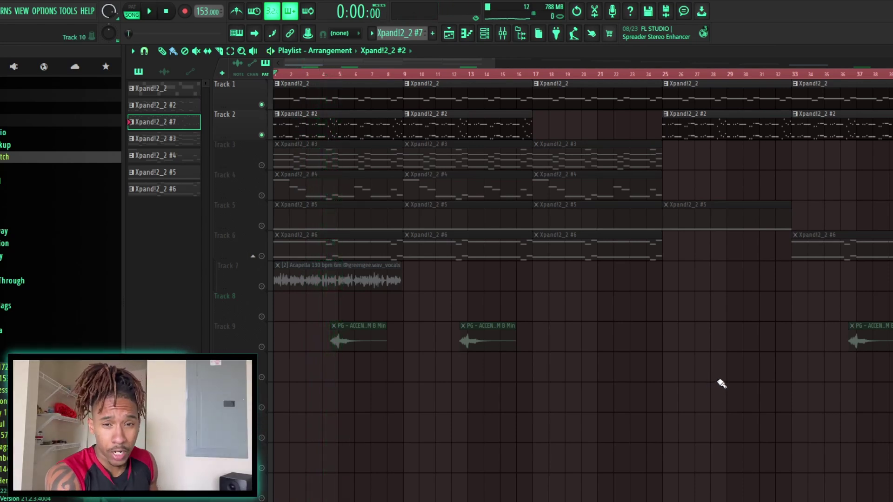
Step: Unmute Track 3, select its pattern and check the preset loaded in the Xpand!2_2 #3 instrument
click(261, 165)
click(298, 145)
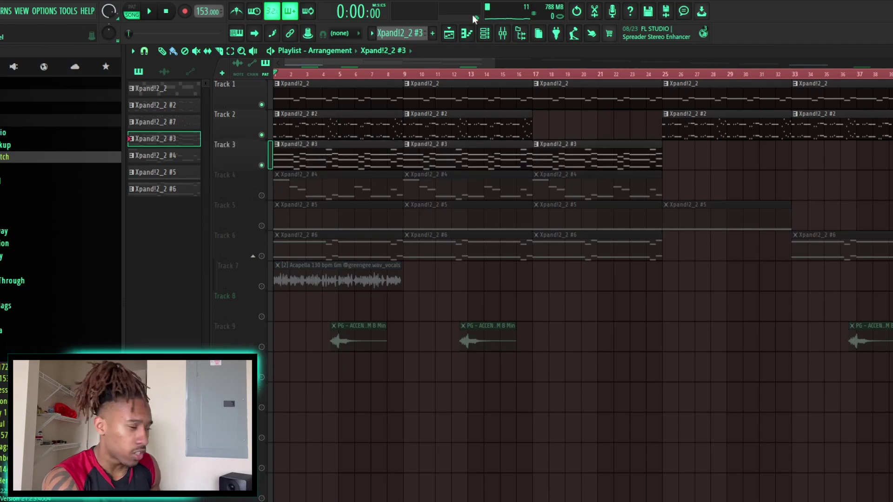
click(484, 33)
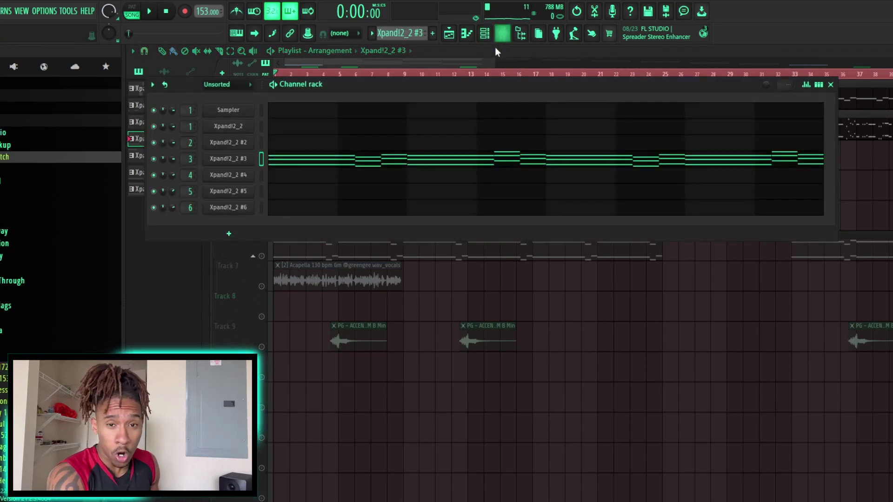
click(241, 158)
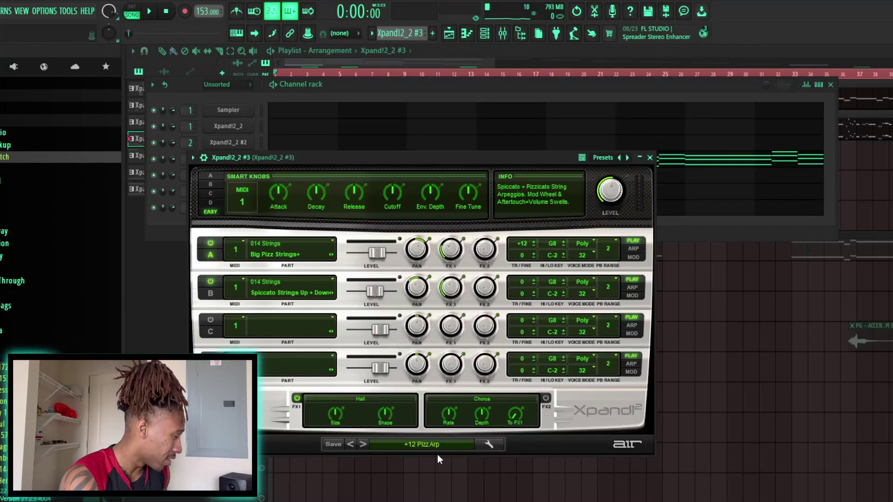
click(649, 157)
Step: Open the Xpand!2_2 #3 chords in the piano roll and highlight the lowest note layer and the middle layer in turn
click(327, 164)
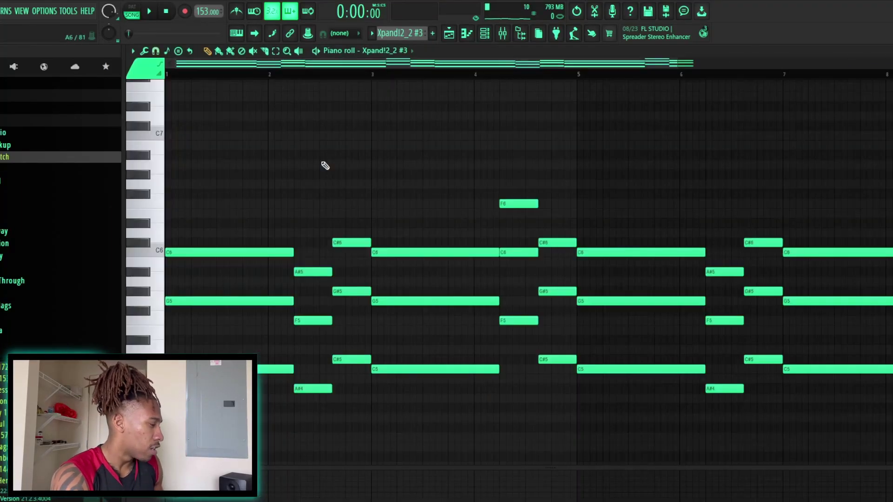
scroll(424, 237, down, 3)
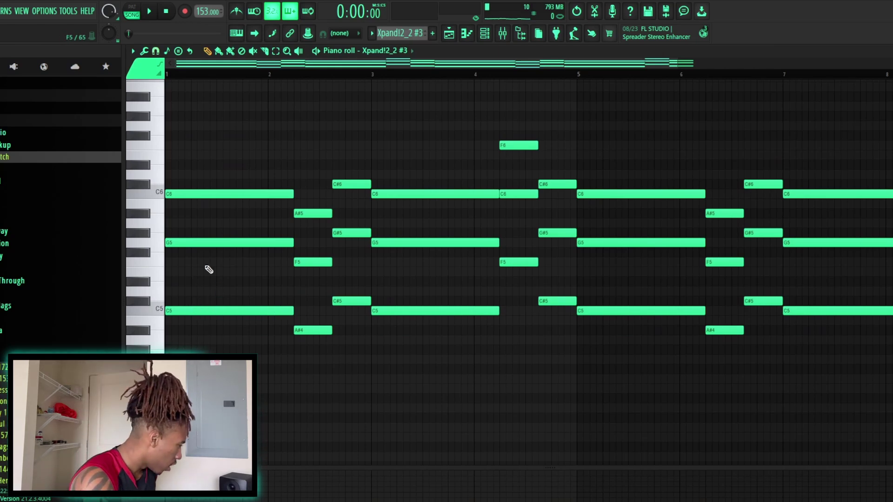
drag(157, 298, 158, 358)
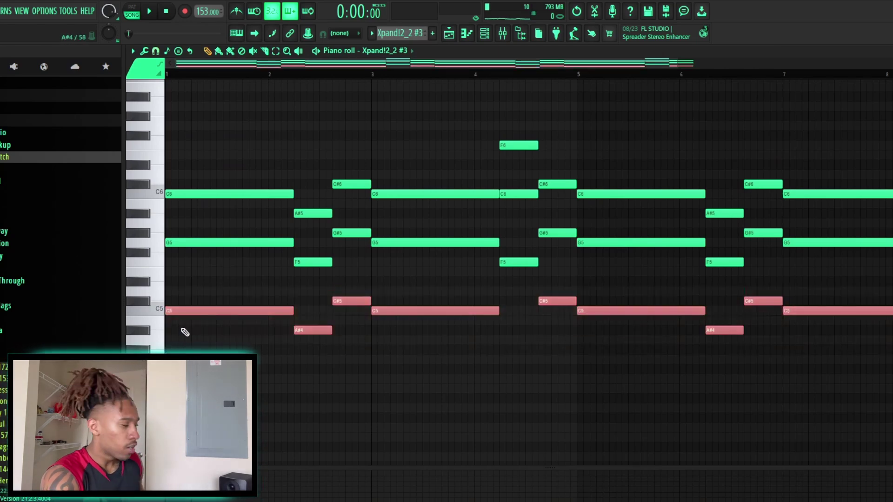
drag(161, 233, 162, 274)
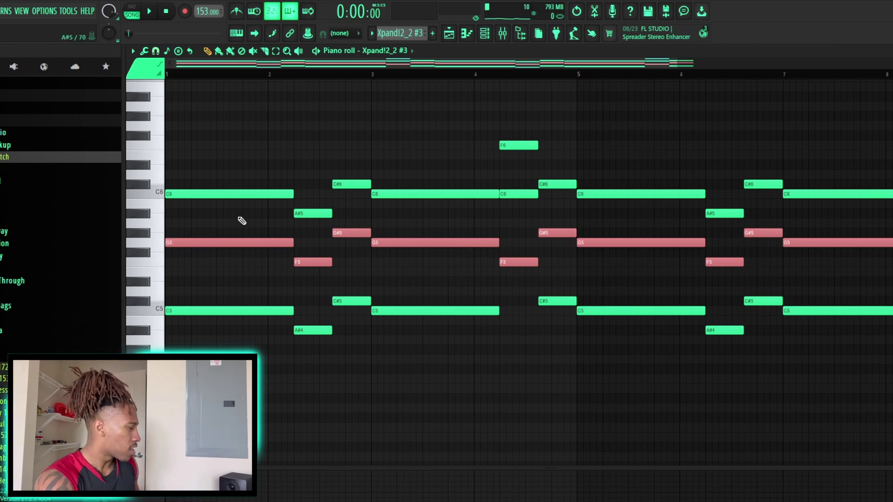
key(ctrl+d)
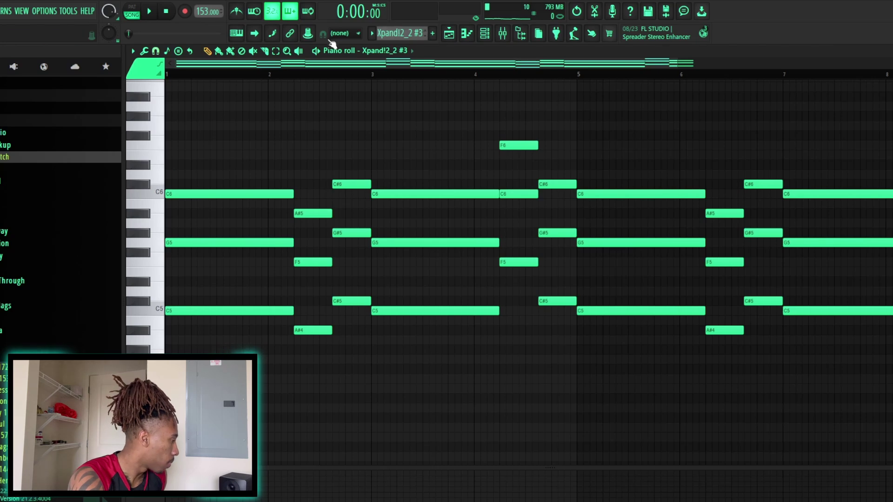
Step: Play the whole Xpand!2_2 #3 chord pattern, and play it together with Tracks 1 and 2 in the playlist
key(space)
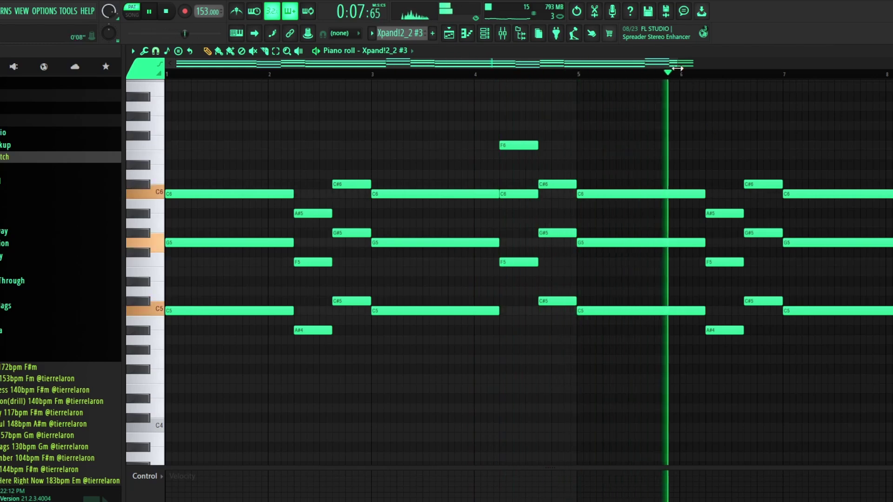
drag(678, 69, 892, 69)
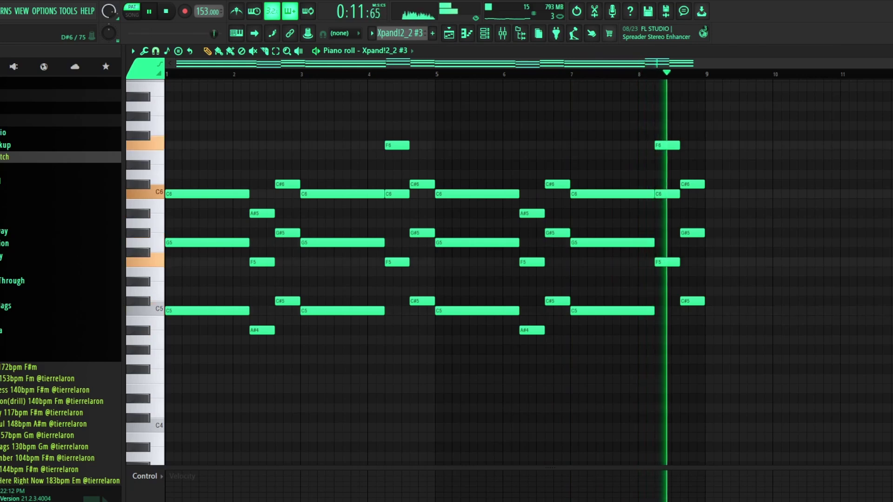
key(space)
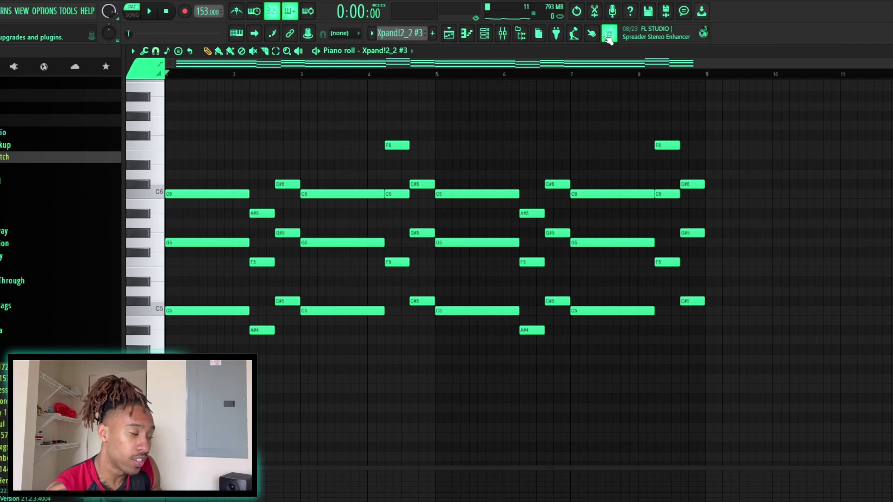
click(466, 34)
key(space)
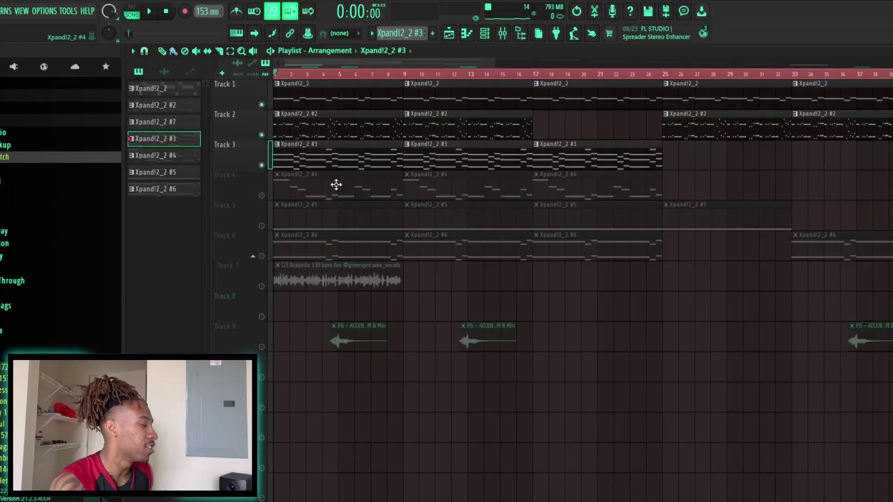
Step: Open the Xpand!2_2 #4 melody from Track 4 in the piano roll and play the pattern on its own
double_click(336, 184)
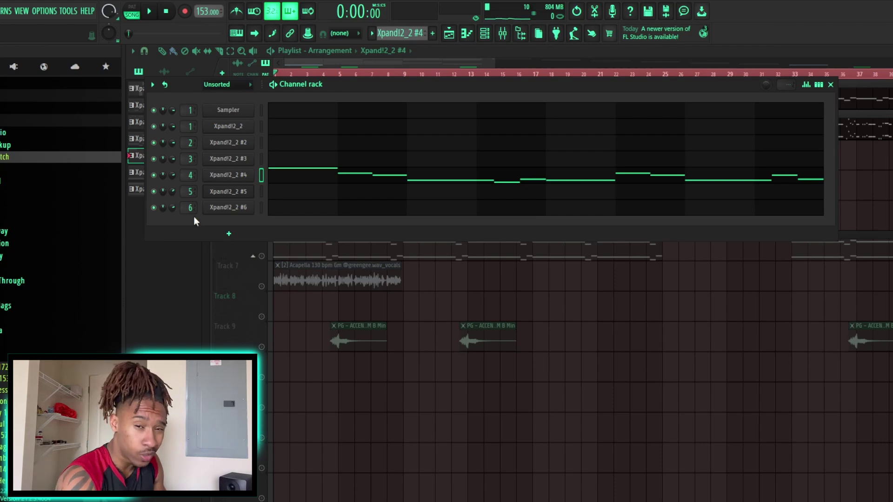
click(472, 180)
key(l)
key(space)
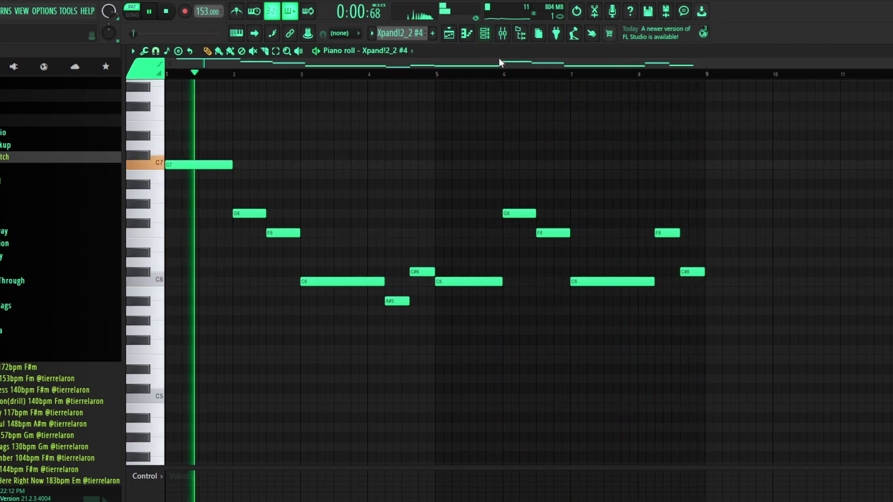
key(space)
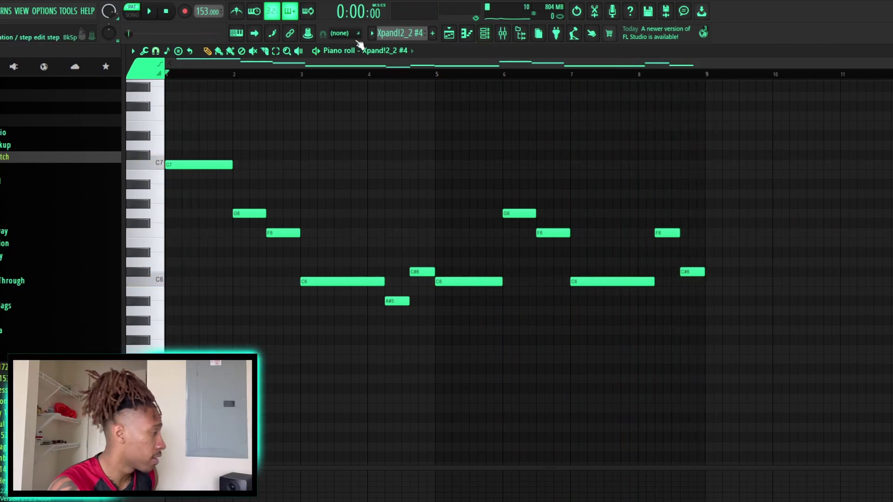
Step: Return to the playlist, unmute Track 5 and open its Xpand!2_2 #5 pattern in the piano roll
click(449, 33)
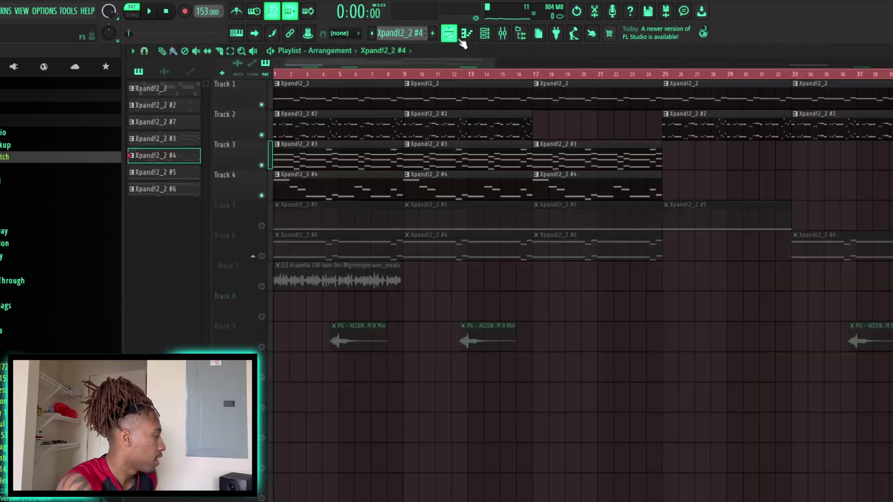
click(262, 226)
click(315, 216)
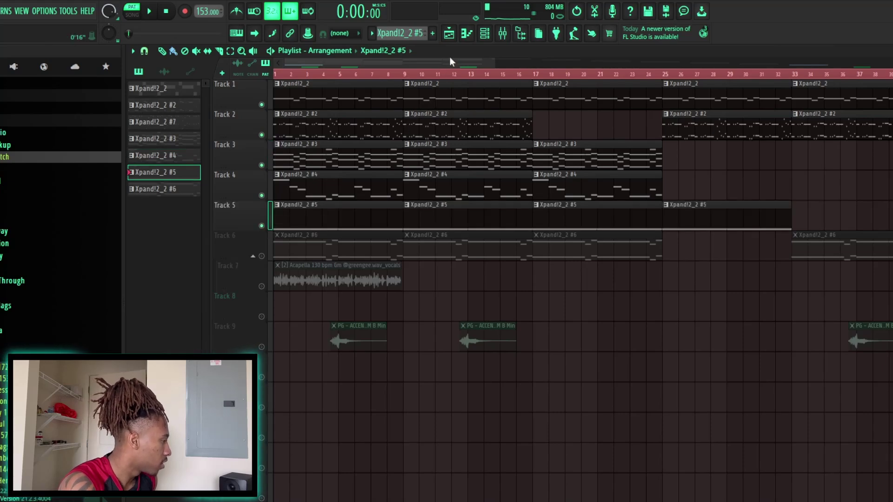
click(484, 34)
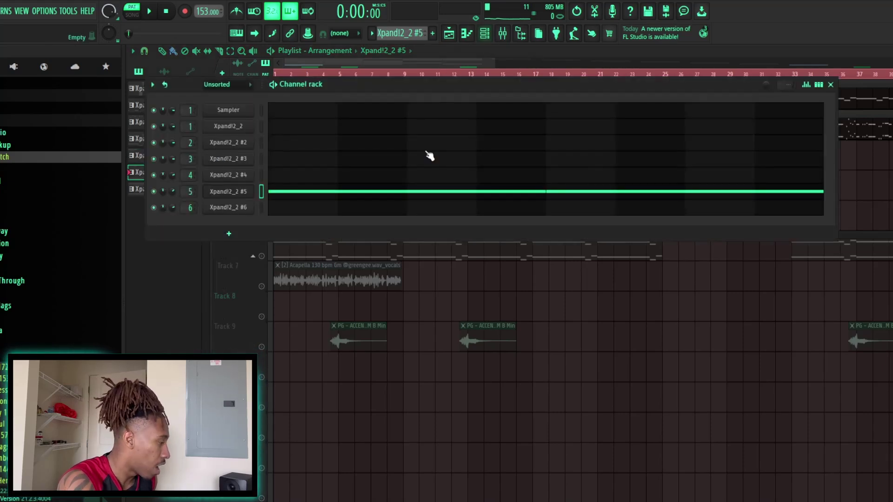
click(462, 186)
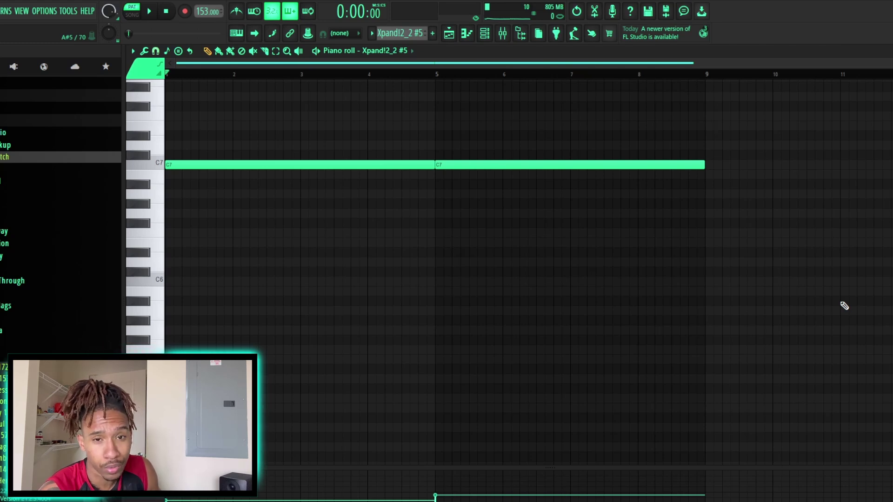
Step: Play the Xpand!2_2 #5 pattern alone, and play it together with Tracks 1 to 4 in song mode
key(space)
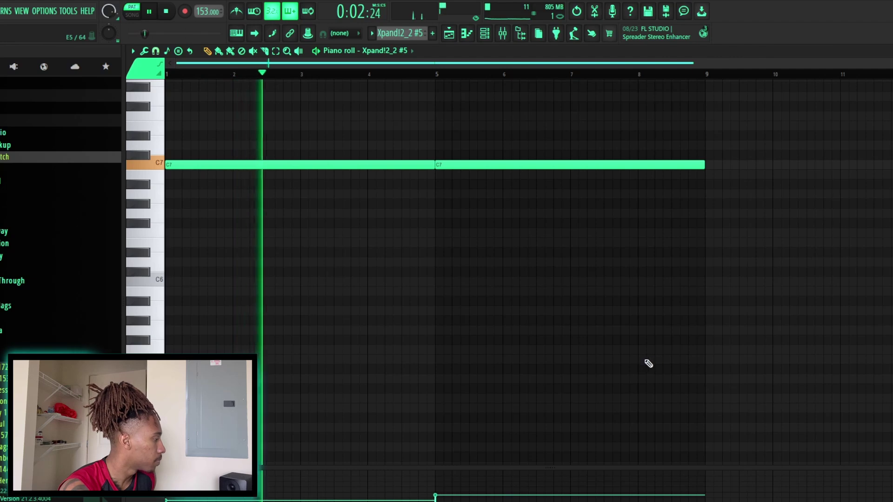
key(space)
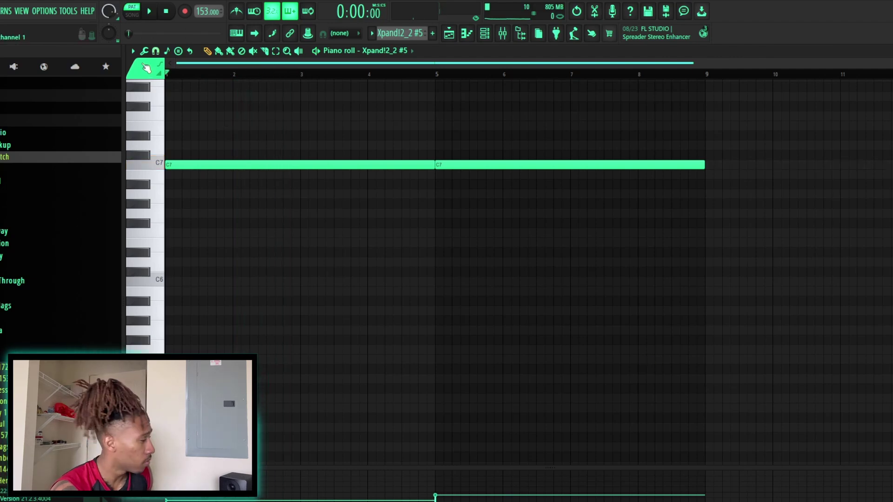
key(l)
key(space)
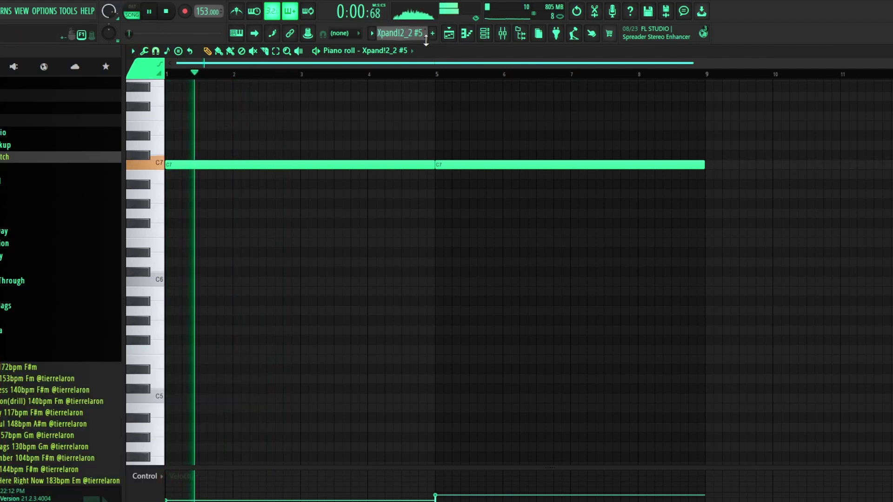
click(449, 33)
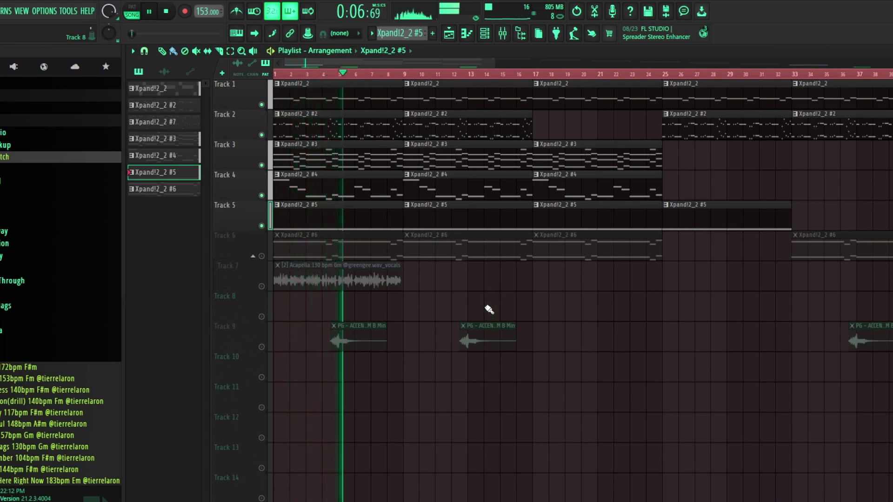
key(space)
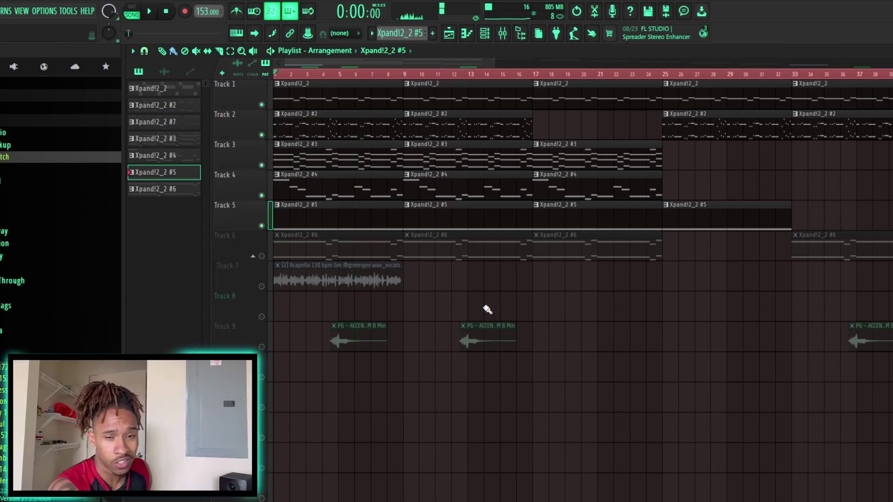
Step: Unmute Track 6, select its pattern and check the preset loaded in the Xpand!2_2 #6 instrument
click(261, 256)
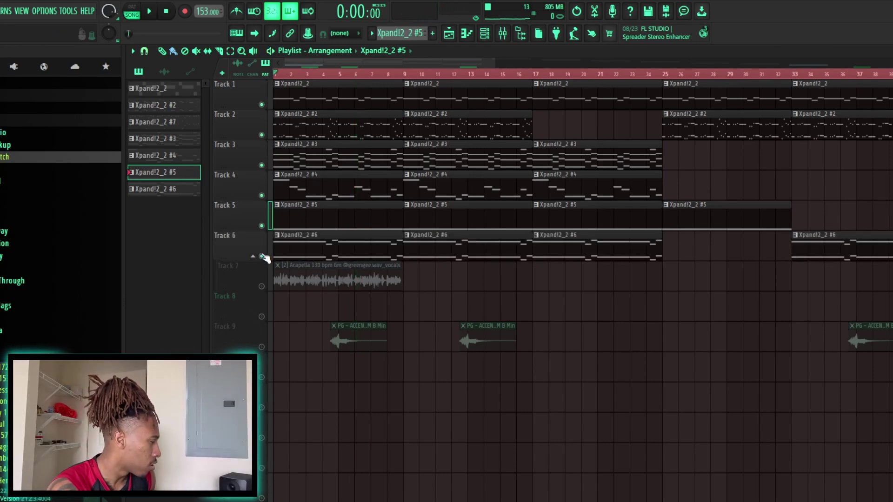
click(326, 249)
click(486, 36)
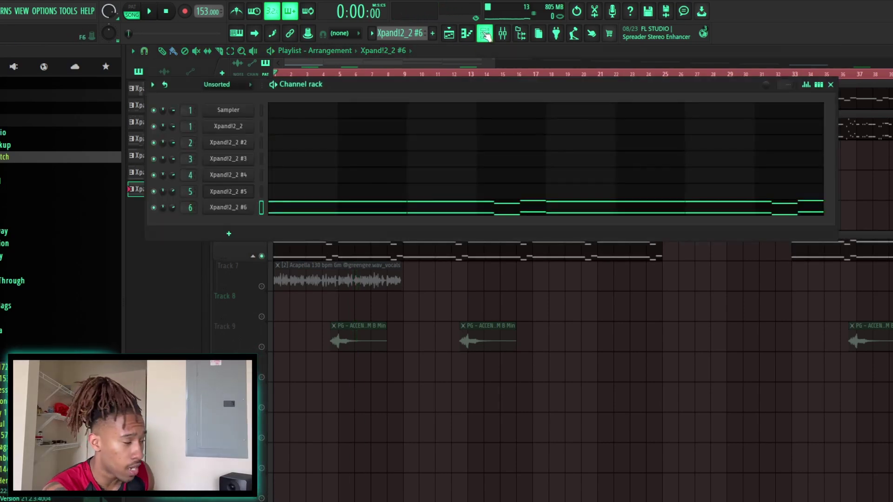
click(229, 211)
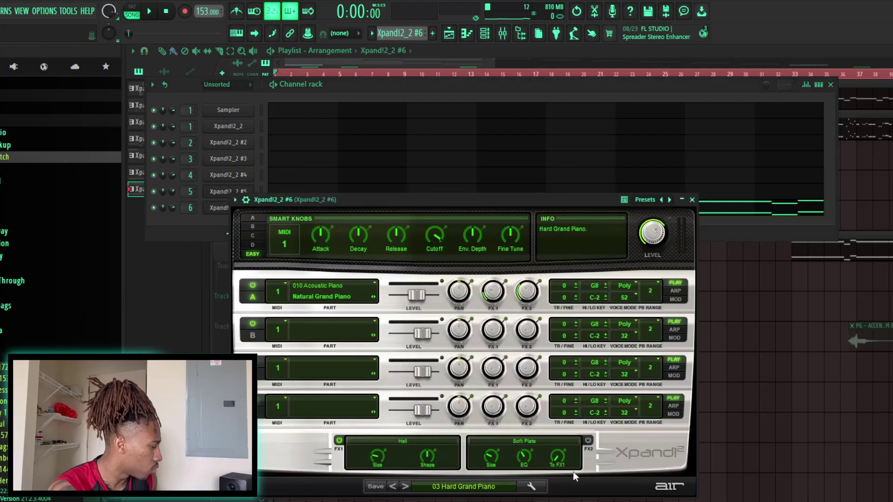
click(693, 200)
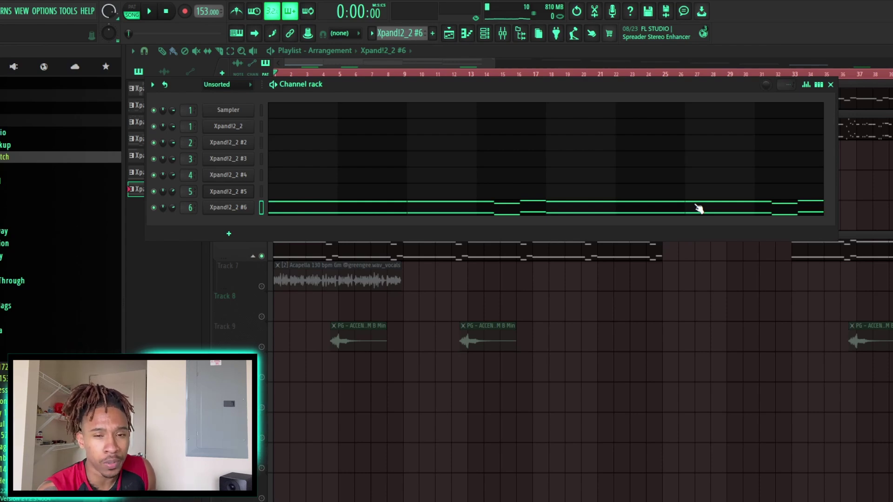
Step: Open the Xpand!2_2 #6 notes in the piano roll and play the song with Tracks 1 to 6 active
click(699, 209)
key(space)
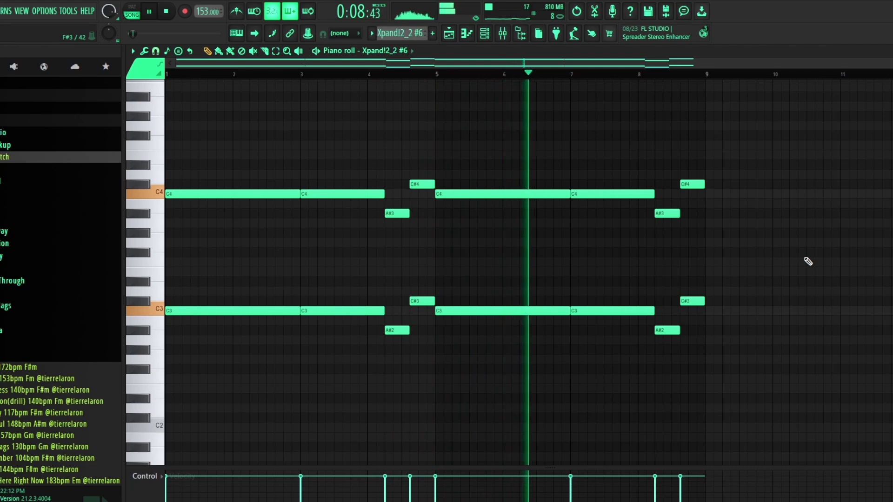
key(space)
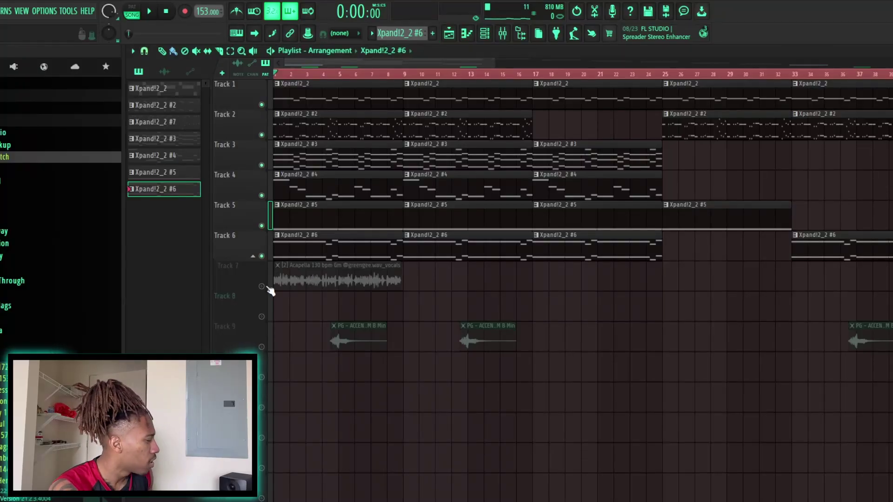
Step: Unmute the Acapella vocal clip on Track 7 and play the arrangement with it
click(263, 286)
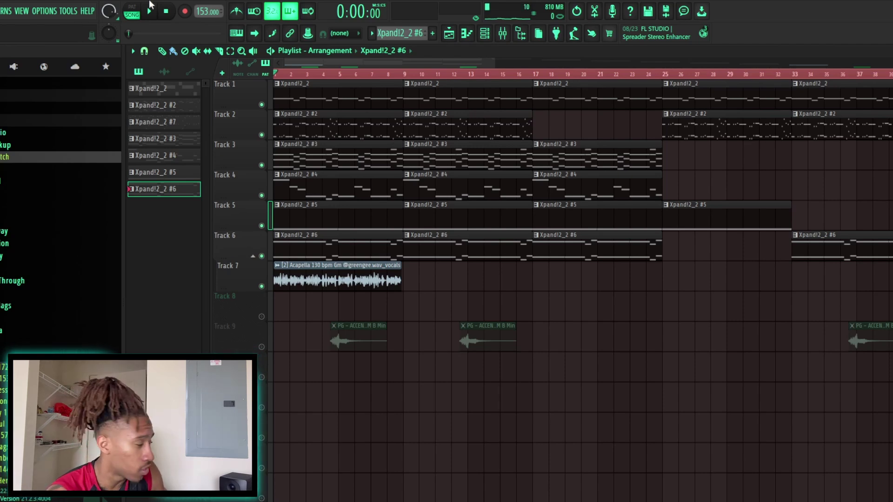
key(space)
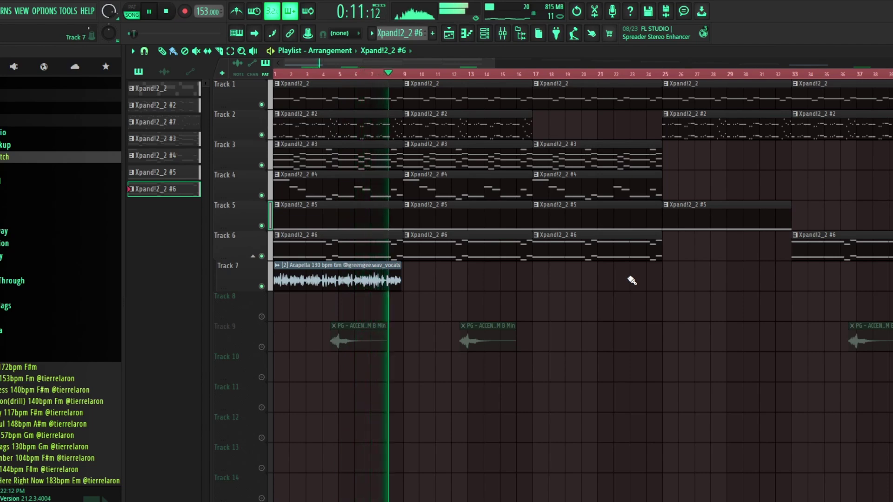
key(space)
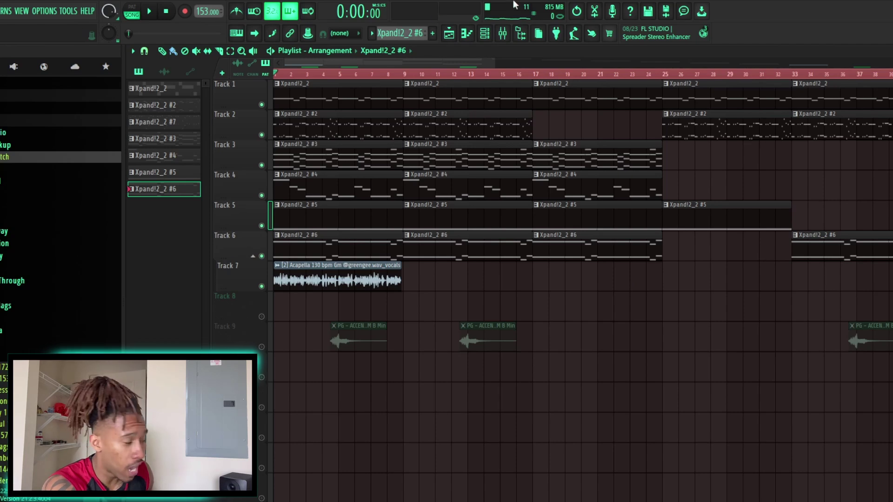
Step: Solo Track 9 and play its first ACCENT Decrescendo clip from just before the clip's start
drag(497, 63, 337, 72)
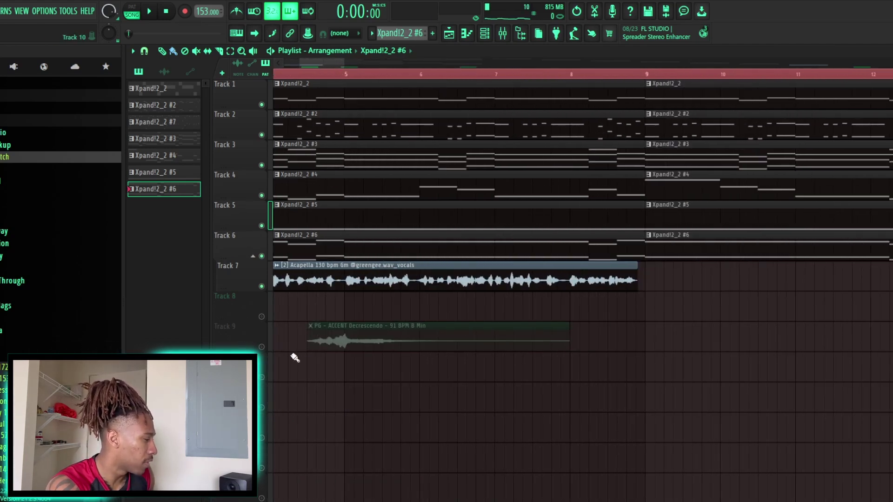
ctrl+click(262, 348)
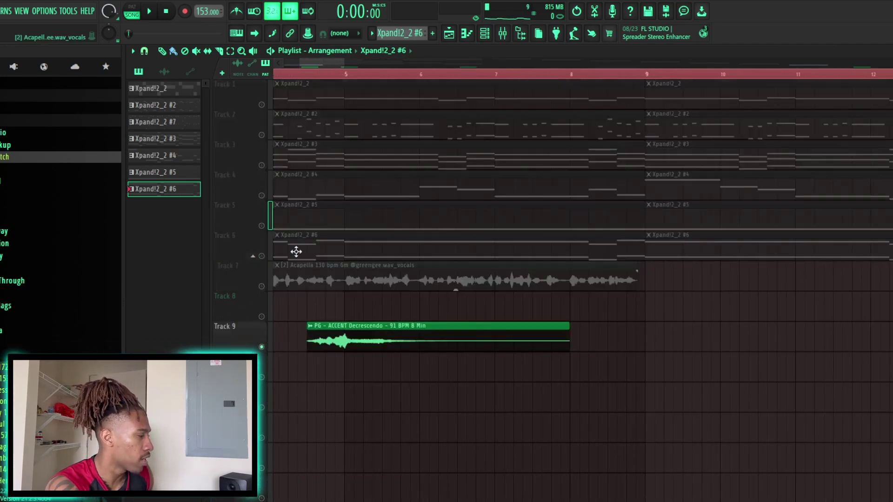
click(303, 74)
key(space)
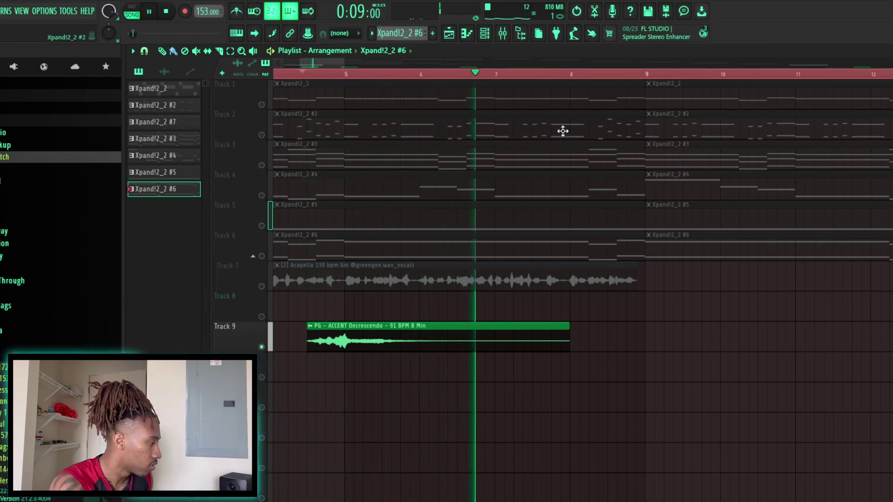
key(space)
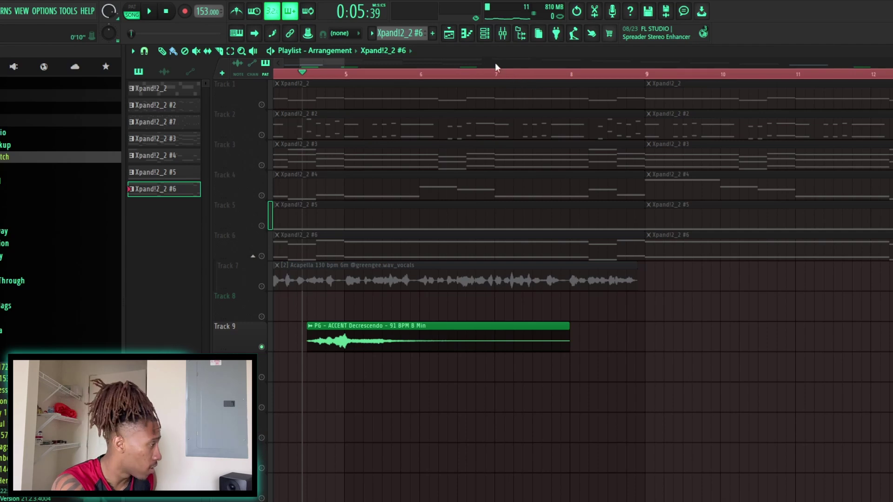
Step: Inspect PanCake2 and the last effect on the Xpand!2_2 #3 mixer track, and check the Xpand!2_2 #5 mixer track
click(502, 33)
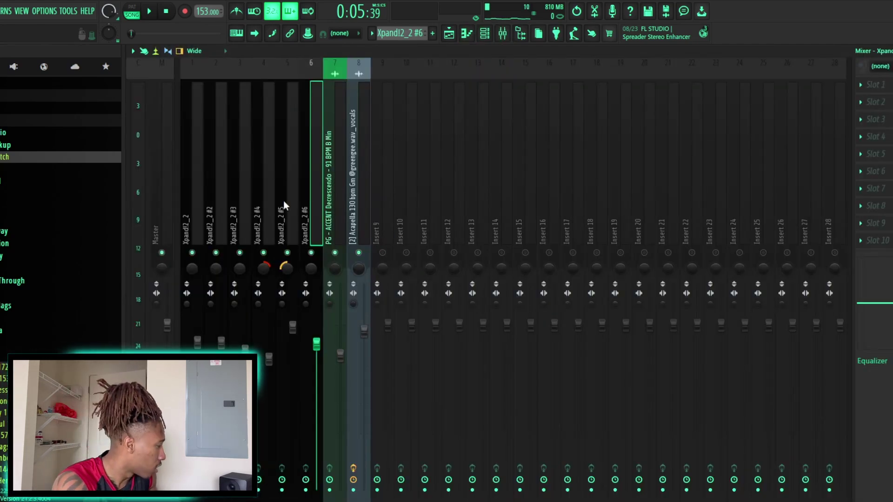
click(246, 206)
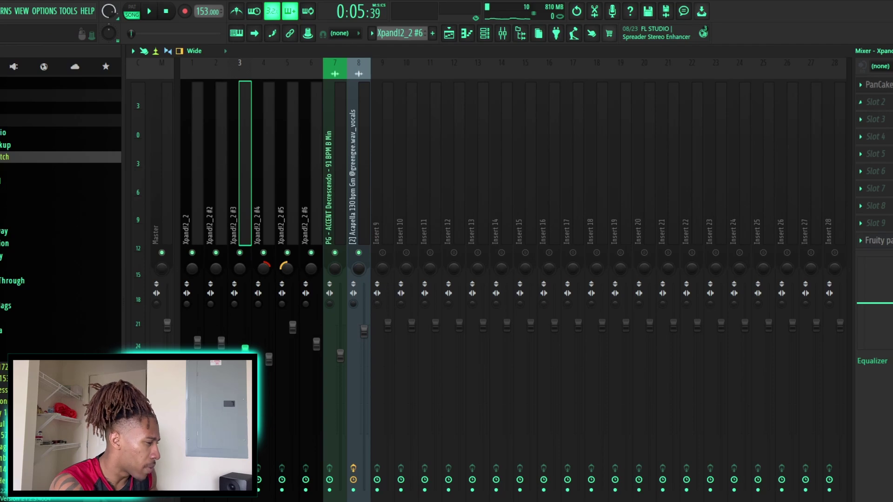
click(877, 84)
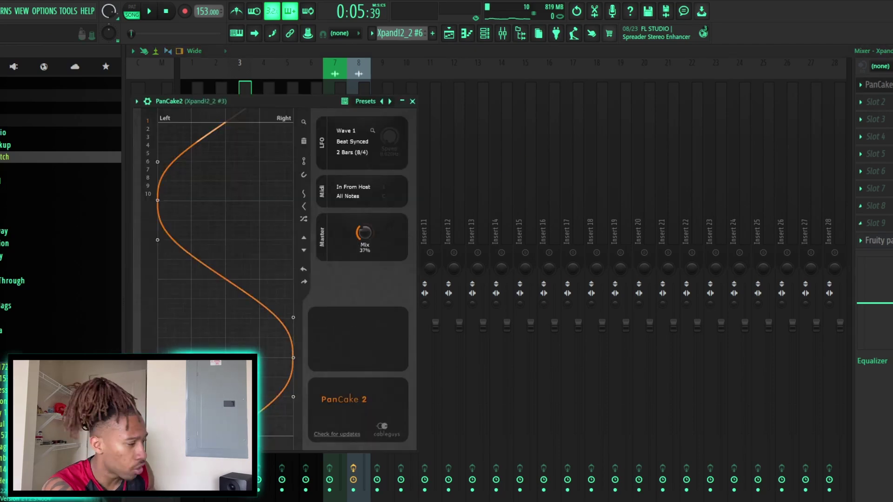
click(877, 241)
click(297, 95)
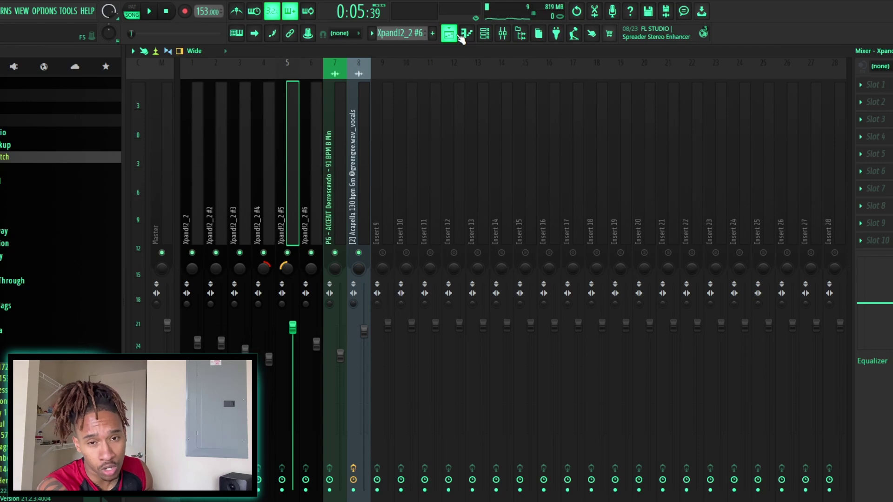
Step: Return to the playlist and play the Bxtch 153bpm Fm audio clip with only Track 1 active
click(460, 36)
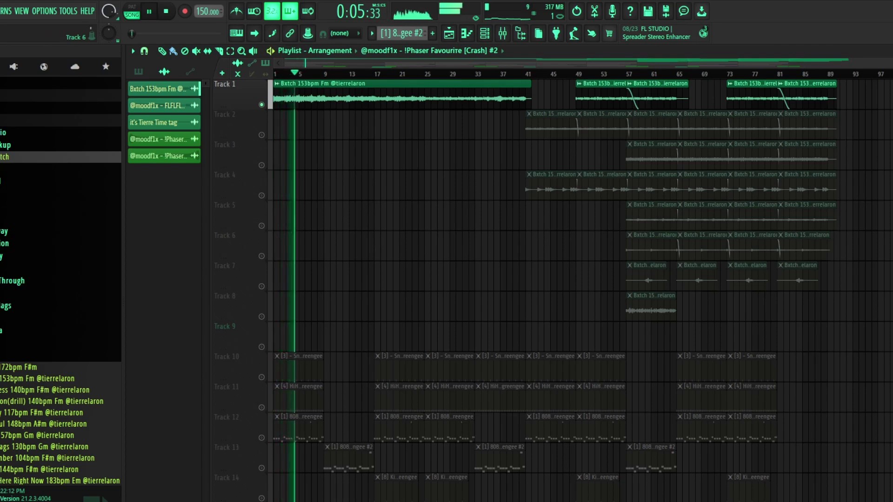
scroll(288, 247, up, 1)
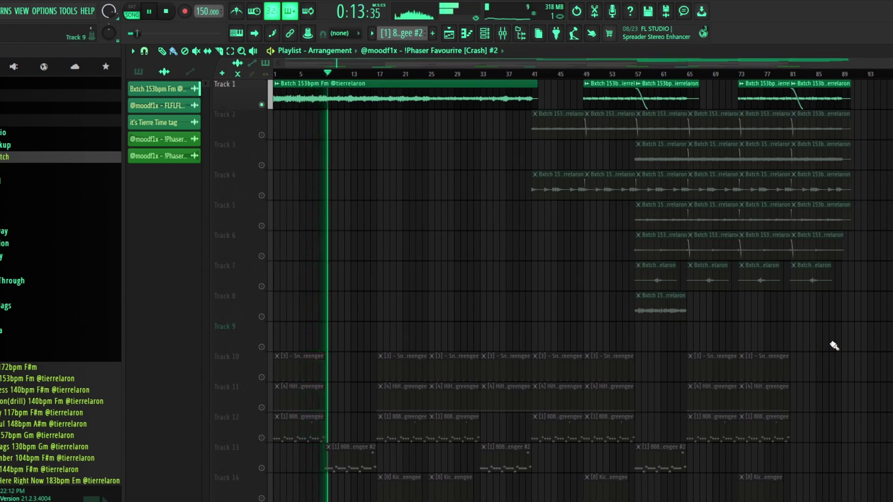
key(space)
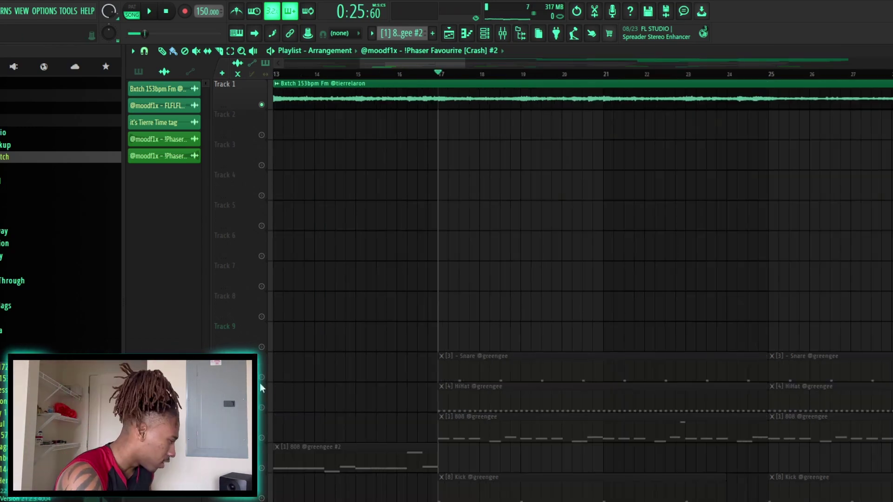
Step: Unmute Track 10, select its [3] - Snare pattern and play it with the melody clip from bar 17
click(261, 378)
click(571, 375)
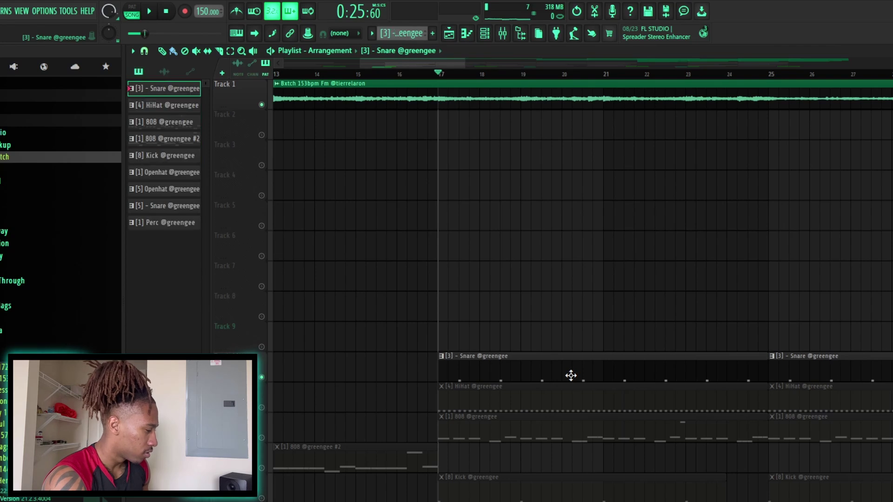
key(space)
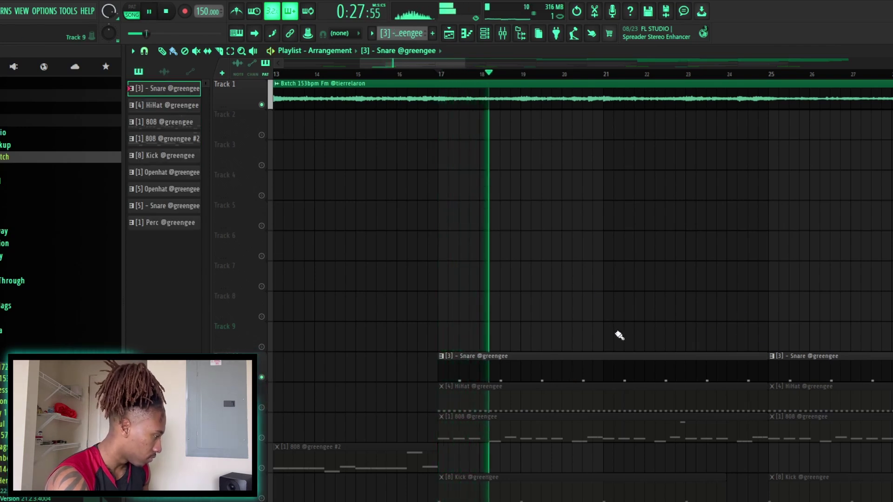
key(space)
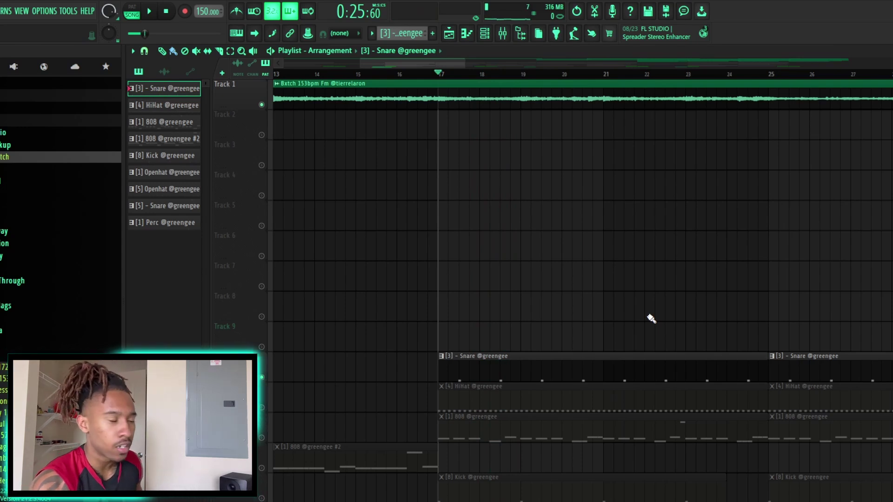
Step: Replay the snare pattern with the melody clip from bar 17, and stop playback
key(space)
scroll(623, 271, down, 1)
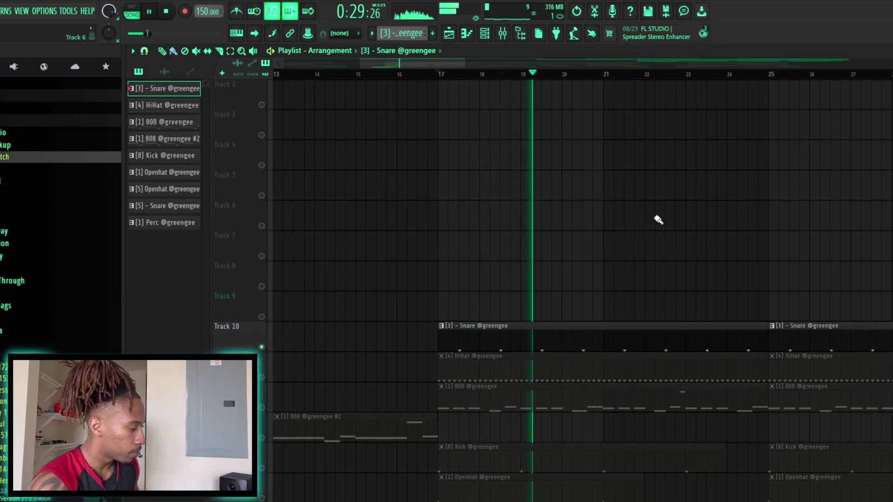
key(space)
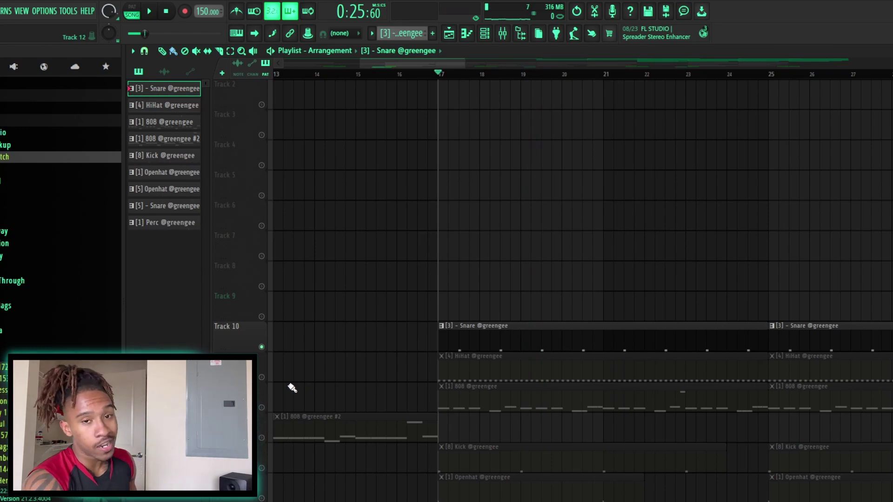
Step: Unmute Track 11 and play its [4] HiHat pattern with the snare and melody from bar 17
click(261, 378)
key(space)
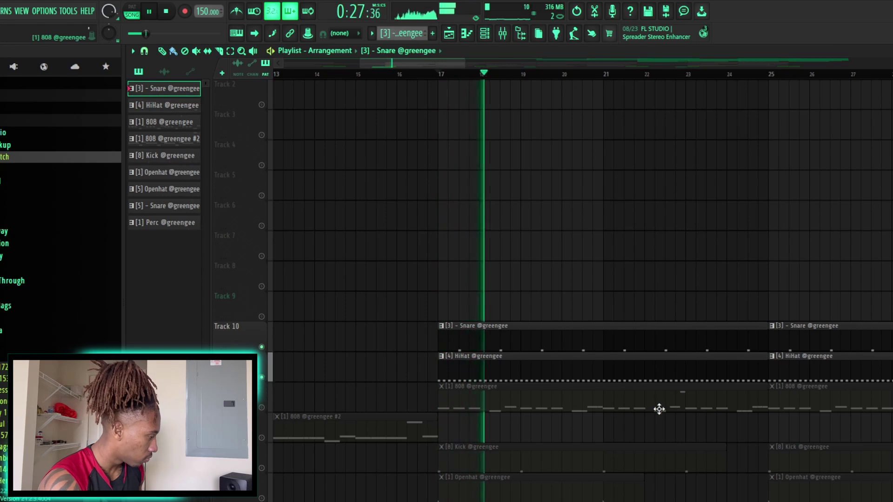
scroll(661, 407, down, 2)
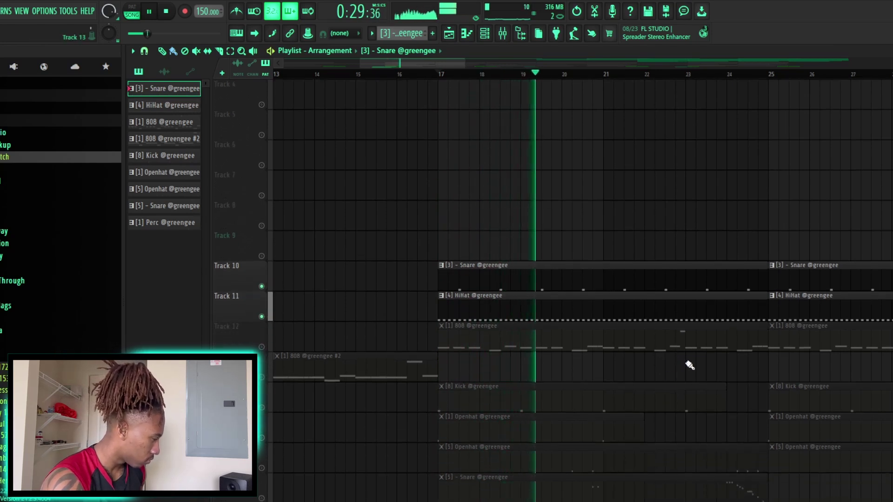
scroll(700, 376, down, 2)
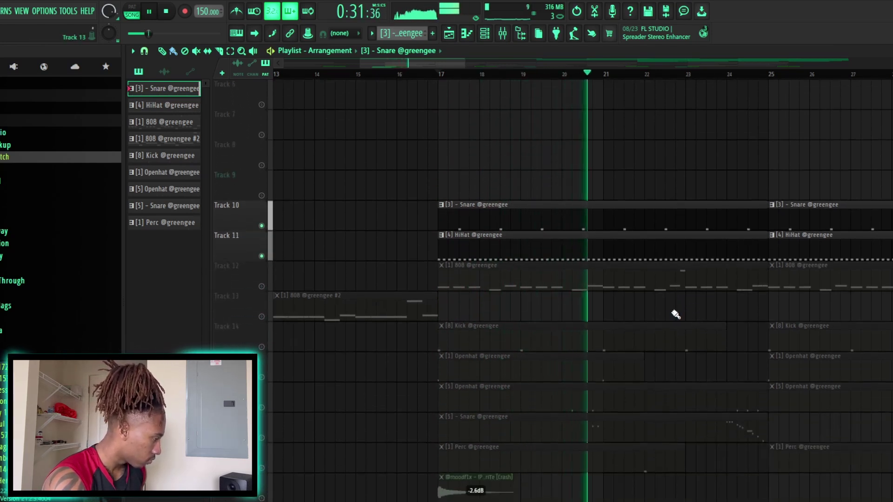
key(space)
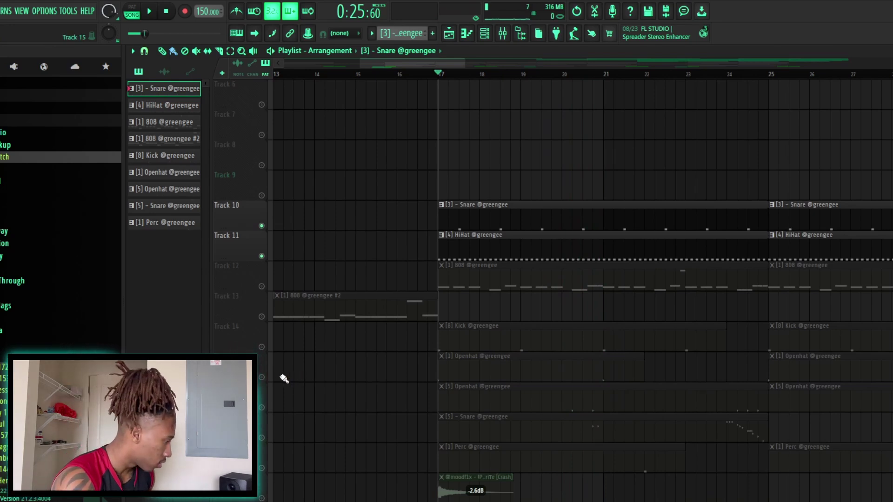
Step: Unmute Tracks 15 and 16 and play their Openhat patterns with the other active layers from bar 17
drag(262, 378, 262, 407)
key(space)
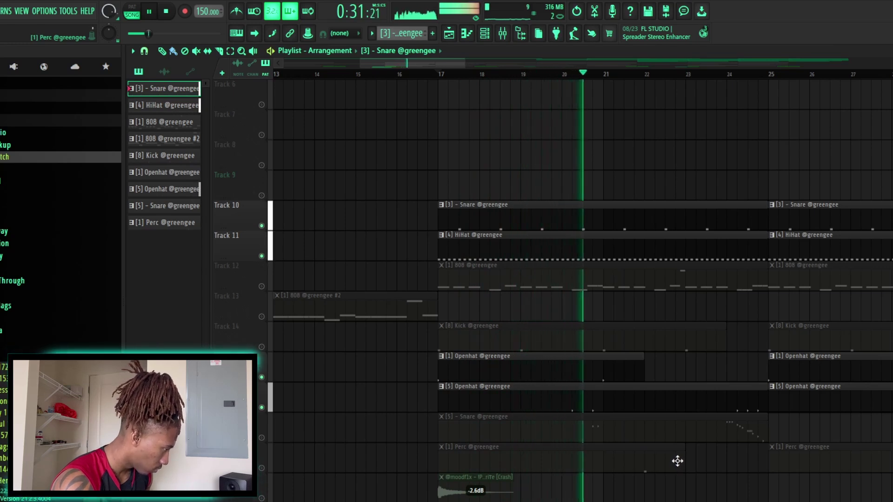
key(space)
Step: Unmute Track 17 and play its [5] - Snare pattern with the active drums from bar 23
click(262, 438)
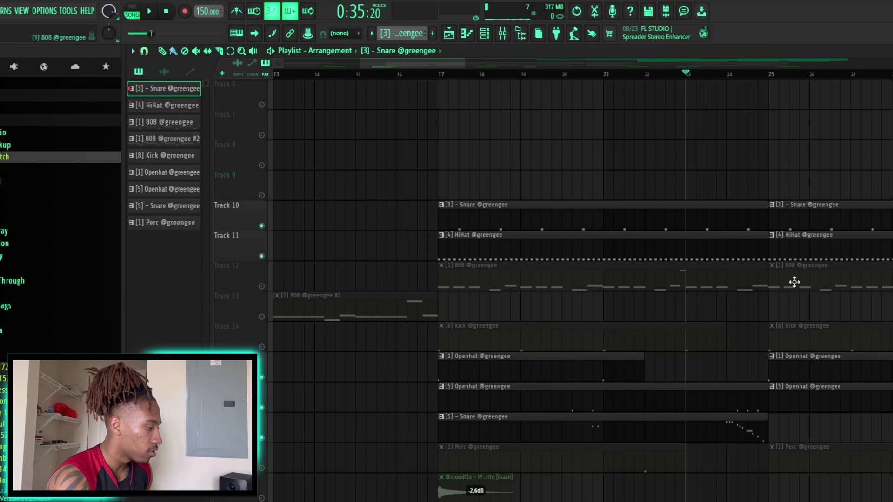
key(space)
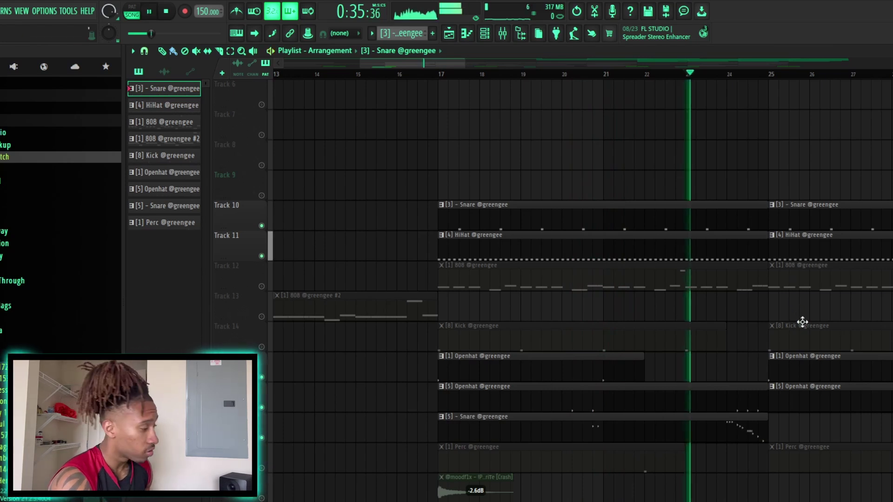
scroll(873, 406, down, 2)
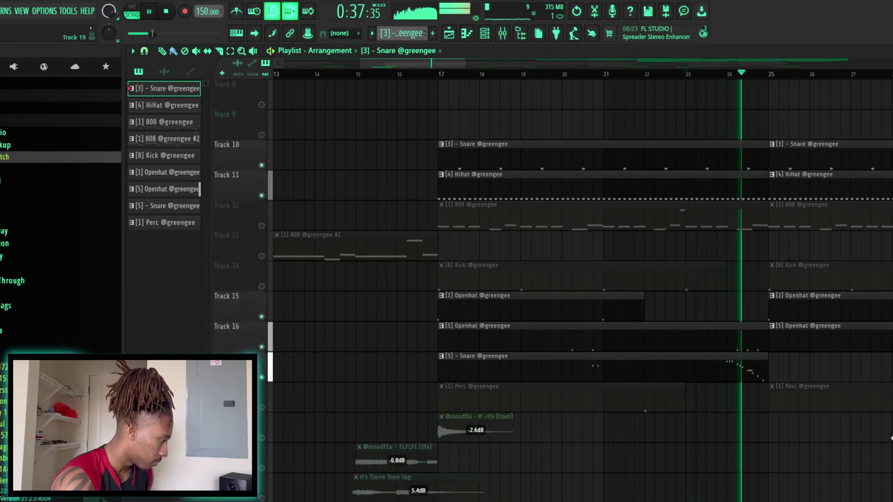
key(space)
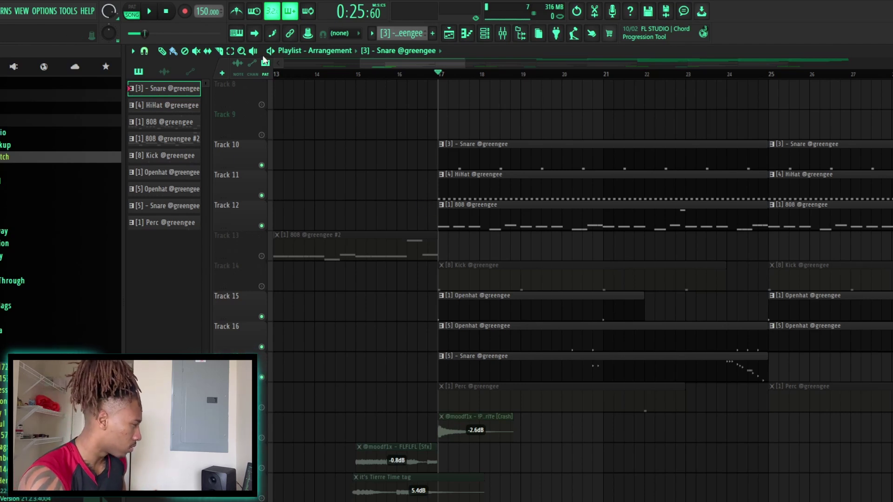
Step: Play the beat with Track 12's 808 from bar 17, and open the [1] 808 pattern in the piano roll to check its notes during playback
key(space)
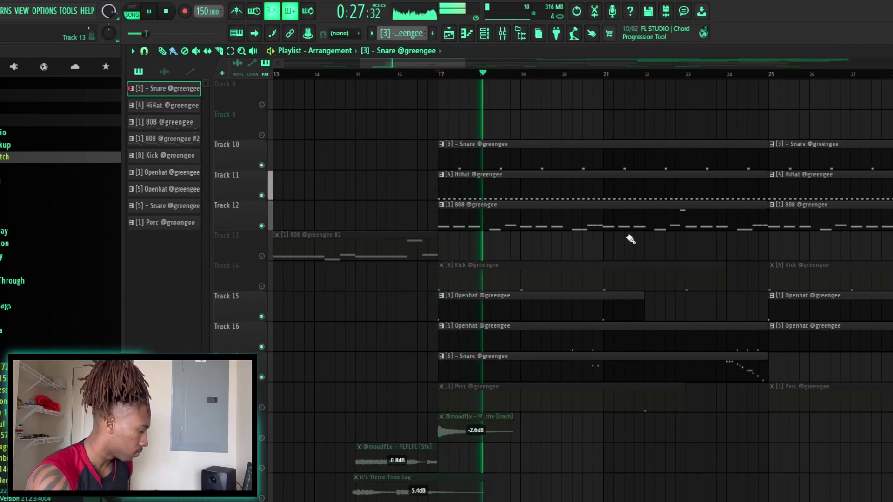
key(space)
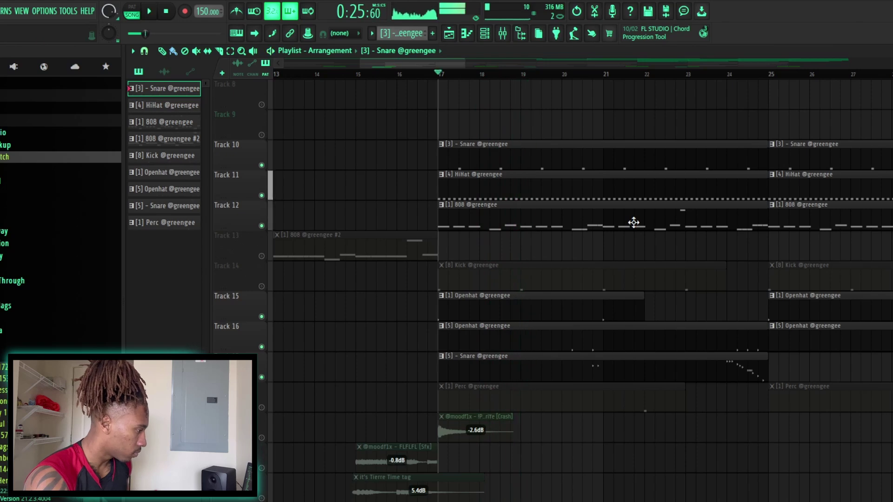
double_click(634, 223)
scroll(702, 275, up, 3)
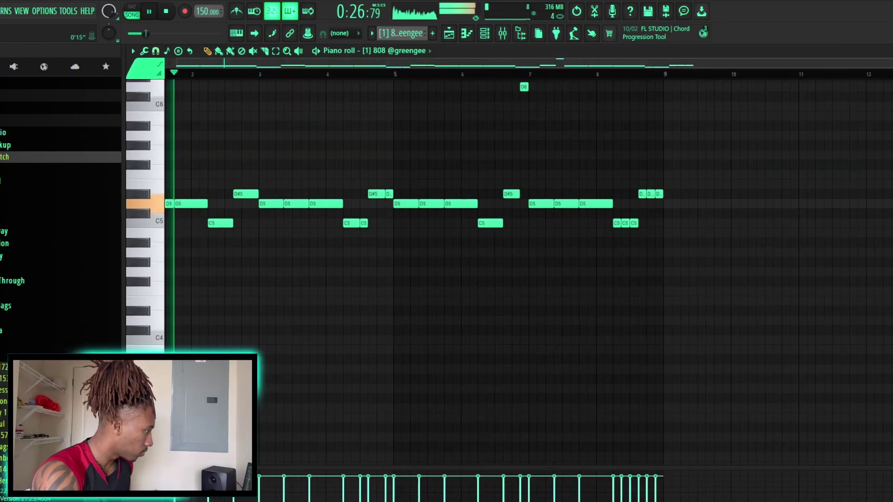
key(space)
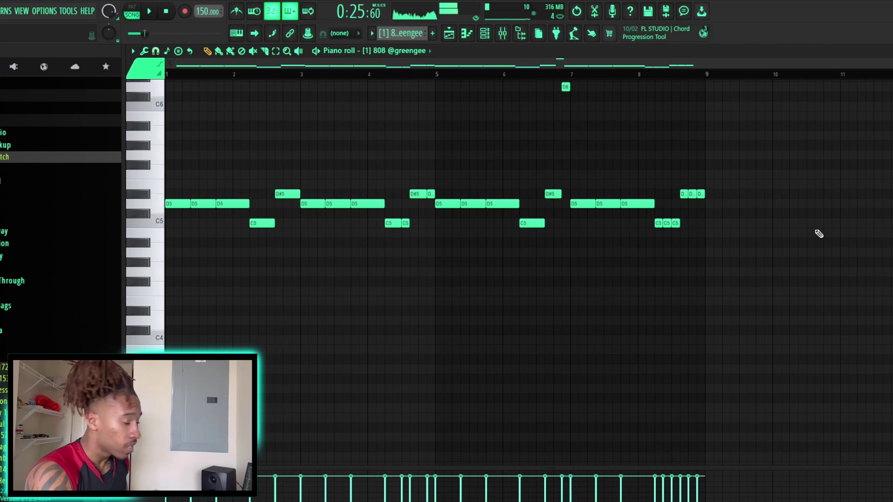
Step: Undo the last note-length change in the [1] 808 pattern and play the pattern from its bar 5
key(ctrl+z)
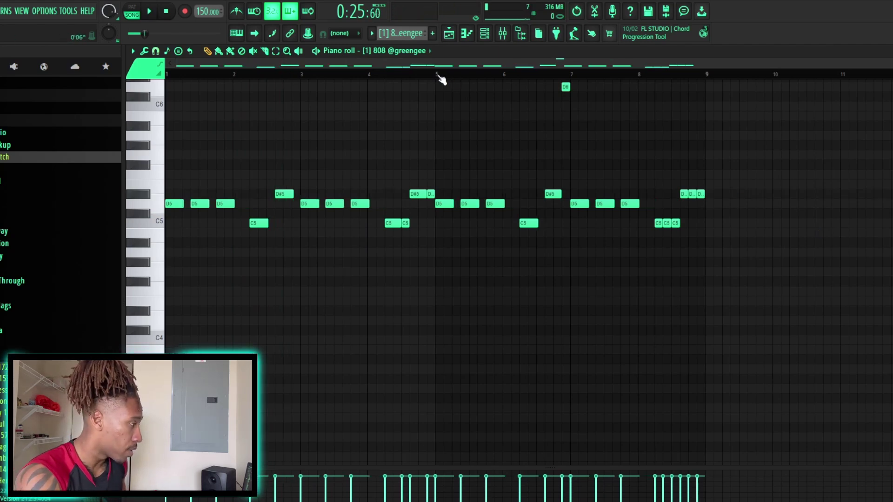
key(space)
scroll(874, 267, up, 3)
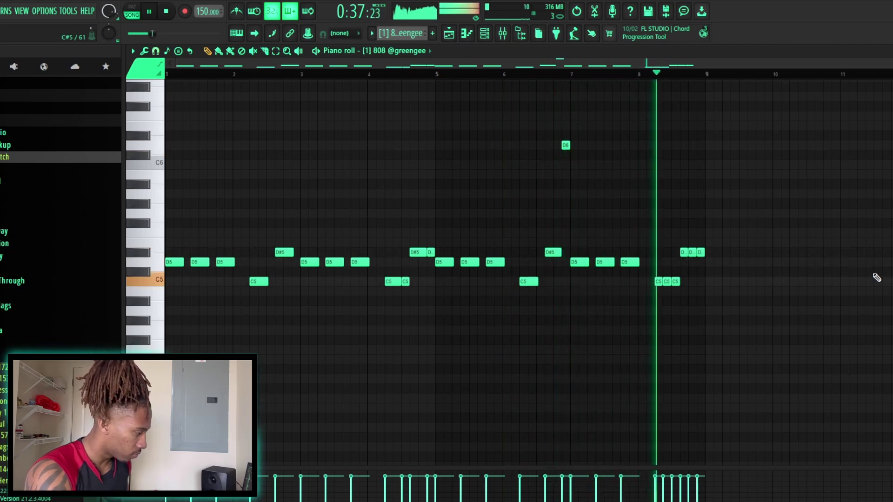
key(space)
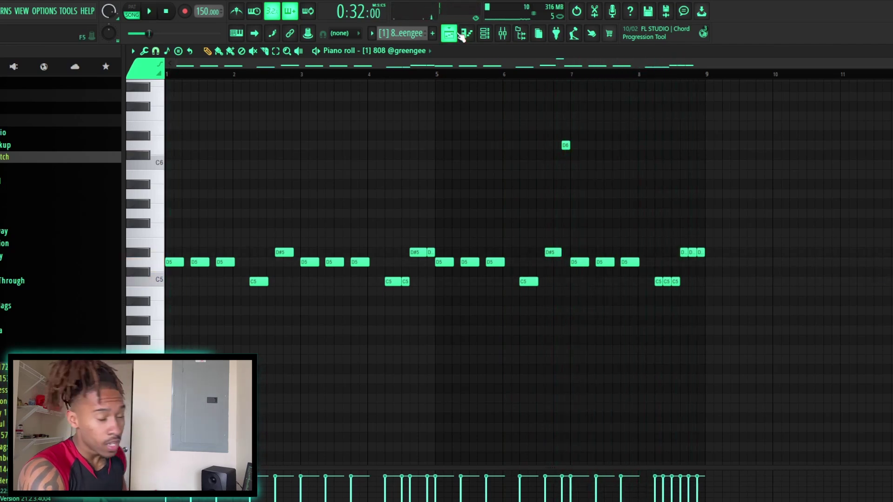